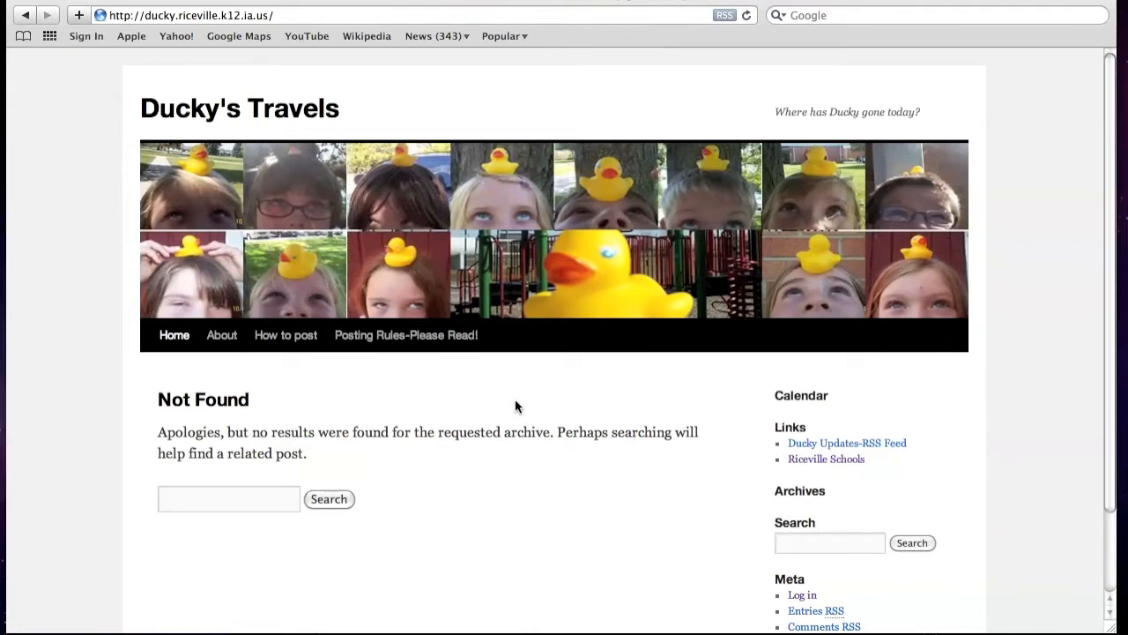
# - Scroll the Ducky's Travels site and open its login page
pyautogui.scroll(-1, 512, 399)
pyautogui.scroll(-3, 512, 402)
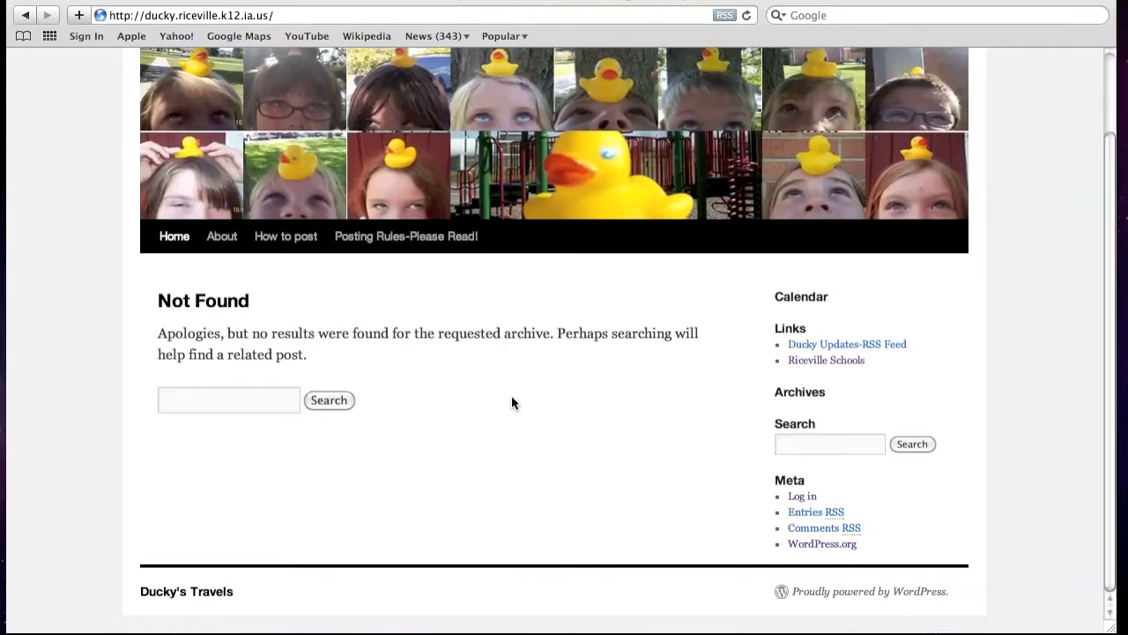
pyautogui.scroll(3, 522, 346)
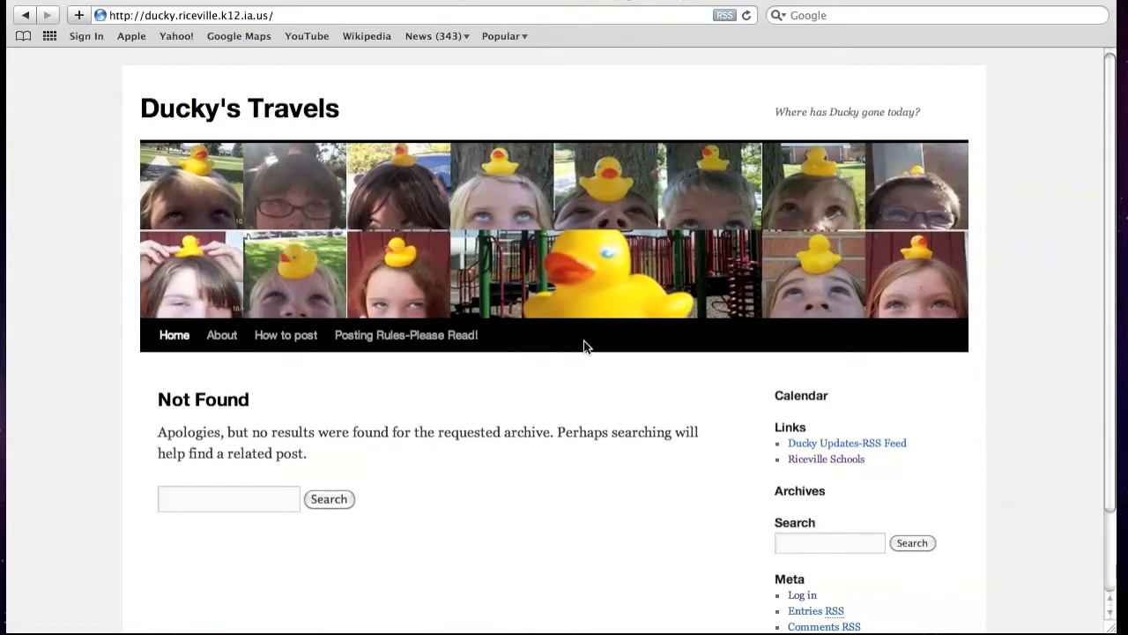
pyautogui.scroll(-3, 640, 470)
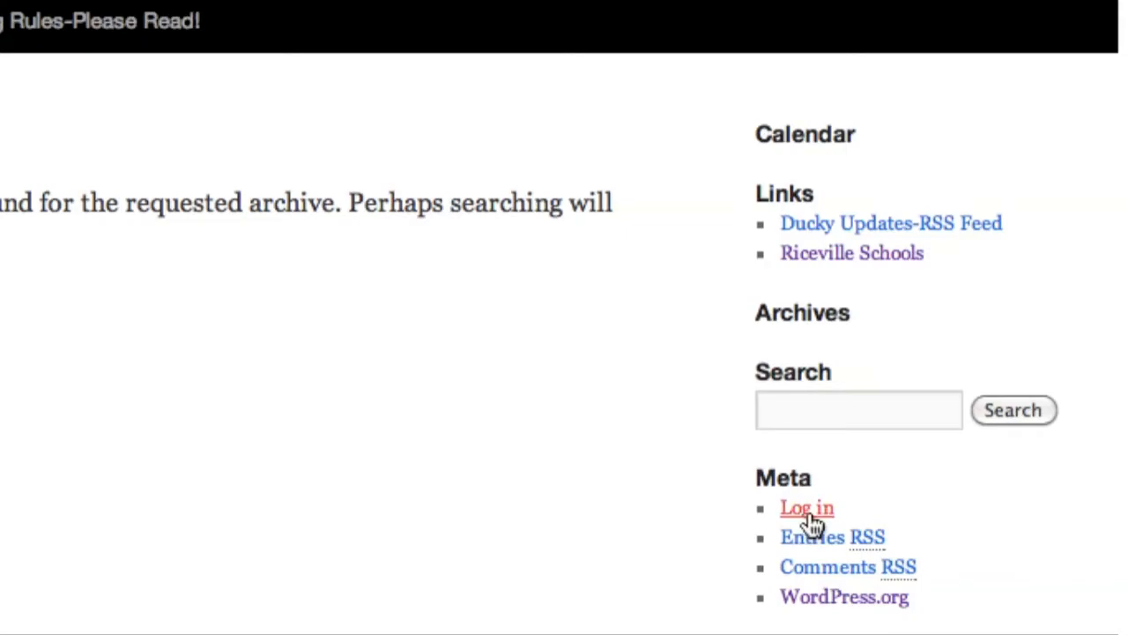
pyautogui.click(791, 511)
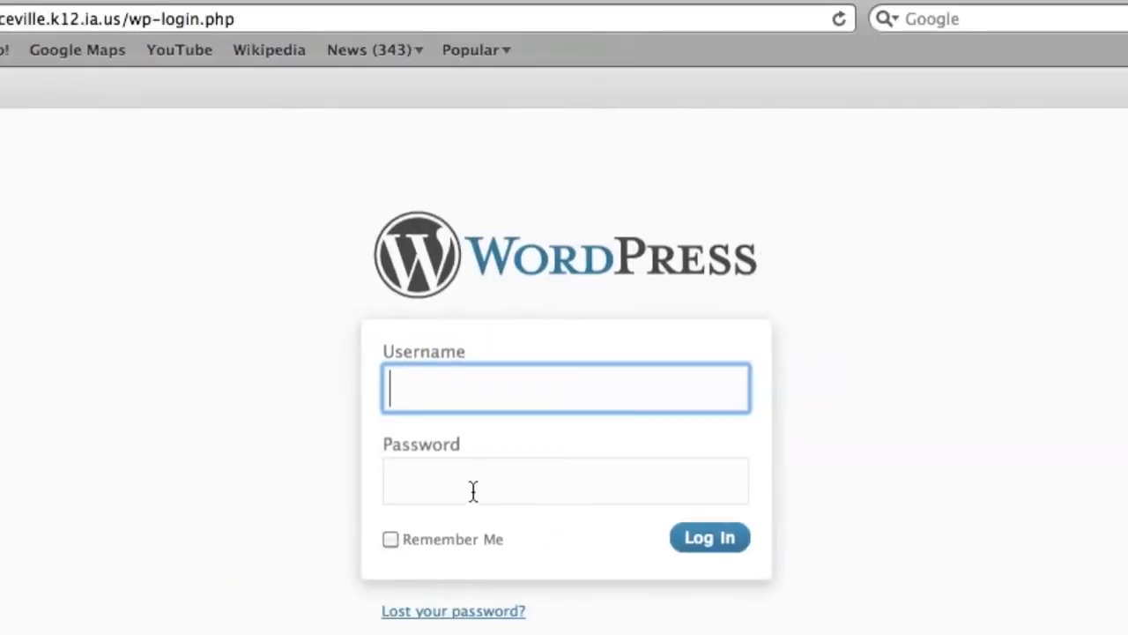
# - Enter the username and password and log in to reach the admin Dashboard
pyautogui.write('test')
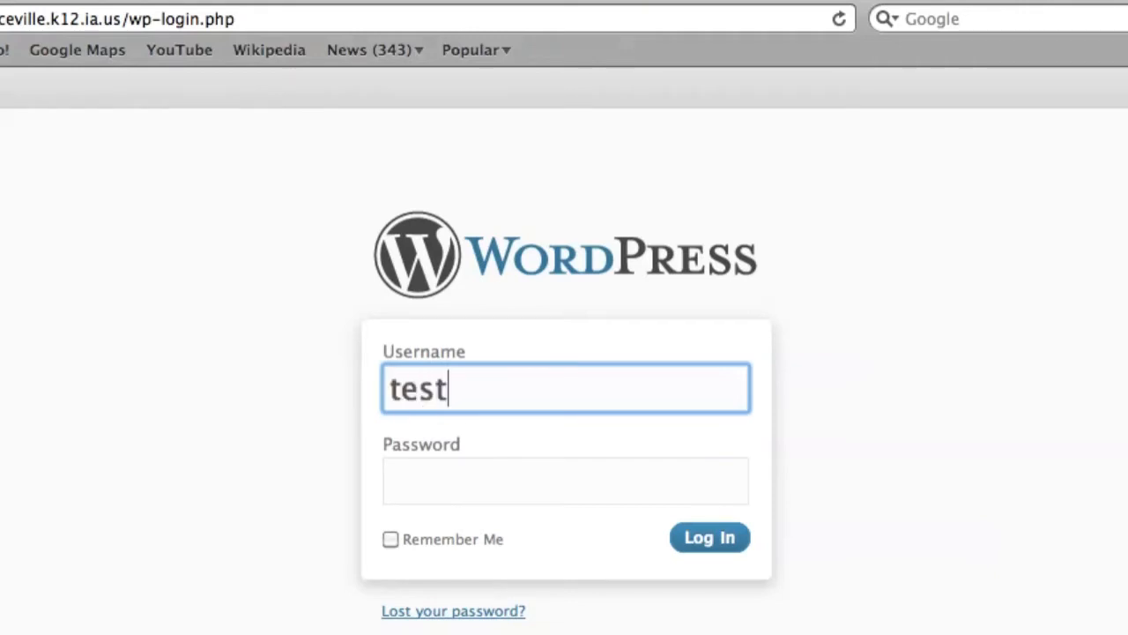
pyautogui.press('Tab')
pyautogui.write('test')
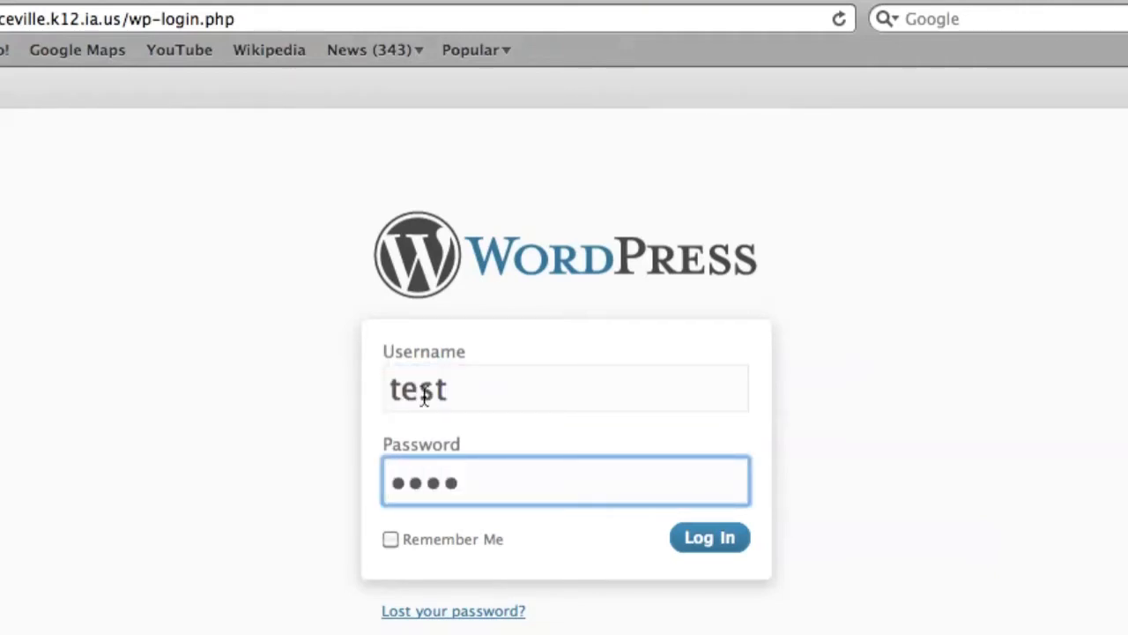
pyautogui.click(714, 539)
pyautogui.rightClick(716, 533)
pyautogui.click(662, 531)
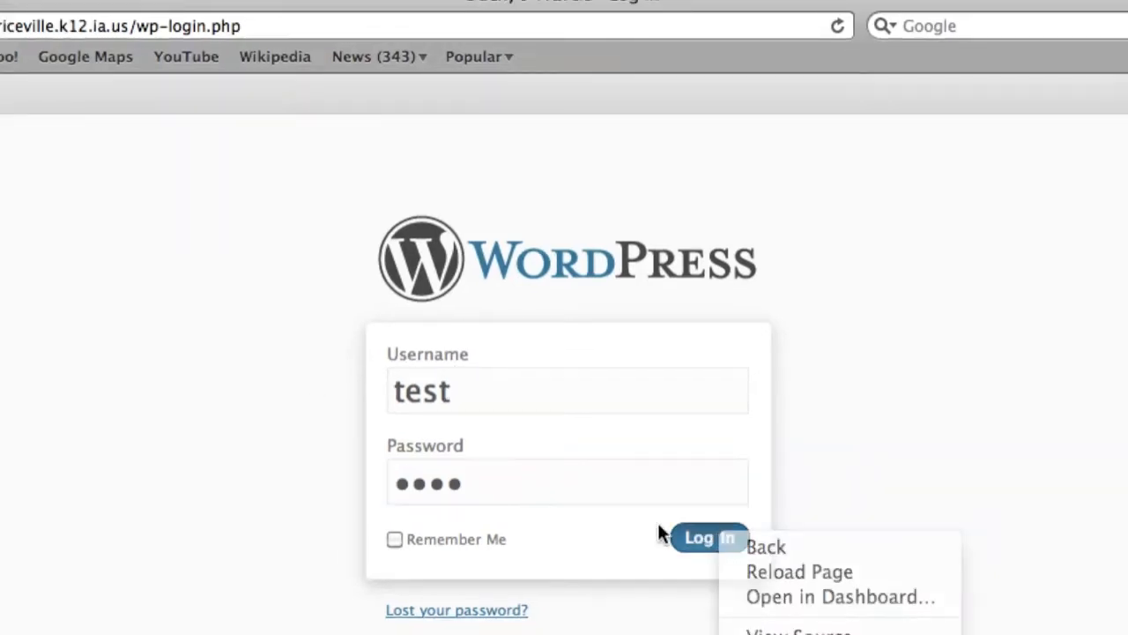
pyautogui.click(702, 540)
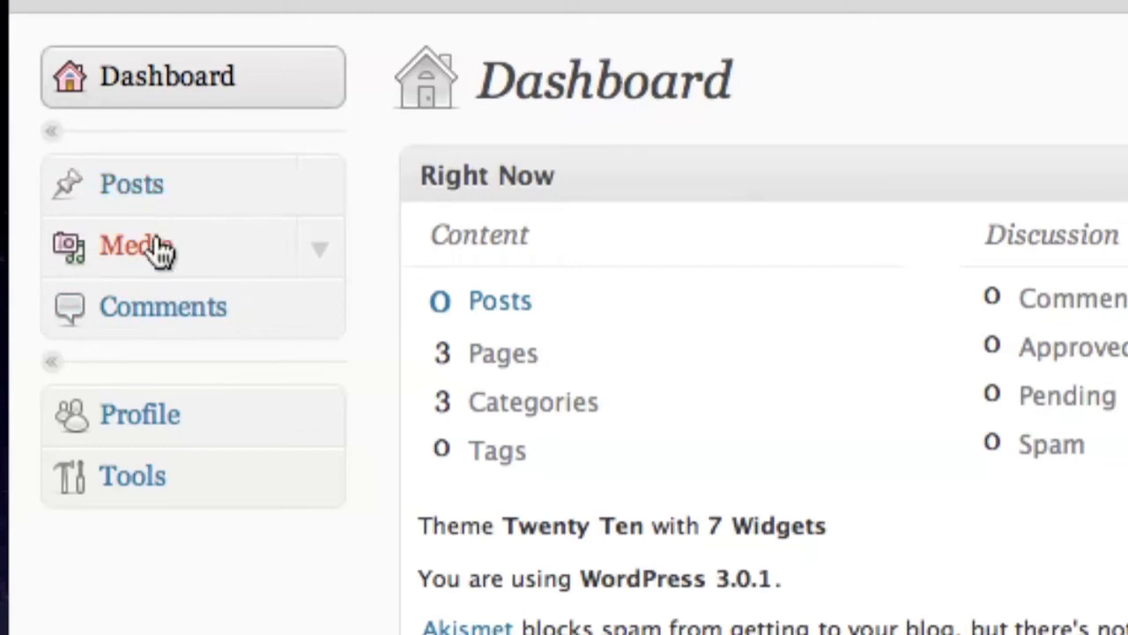
# - Expand the Posts submenu in the left admin menu
pyautogui.click(323, 183)
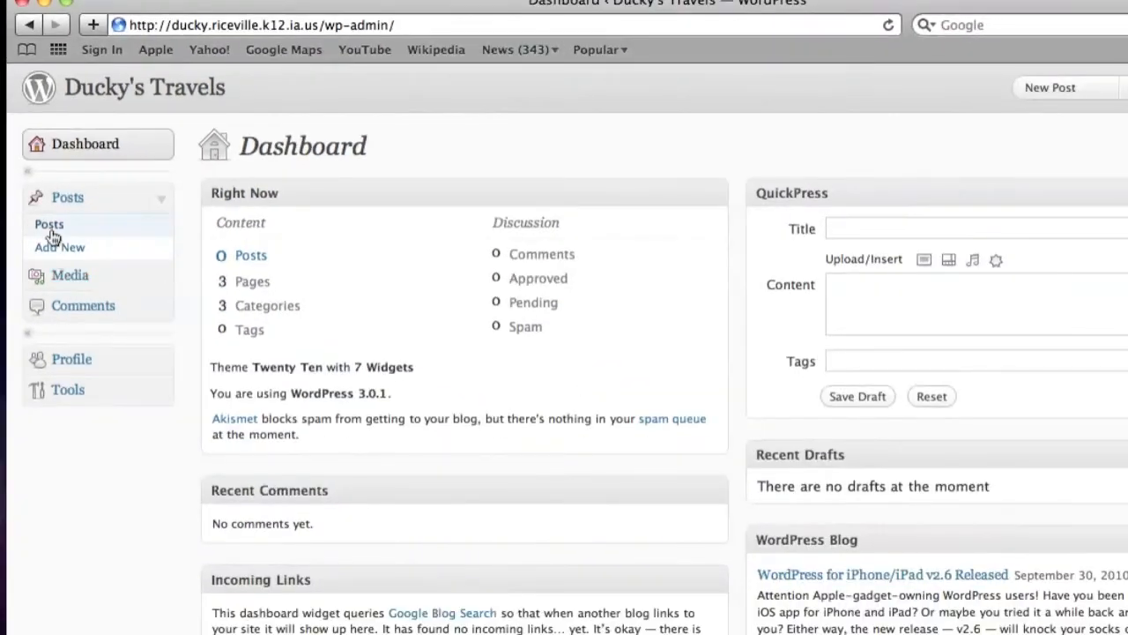
pyautogui.scroll(-5, 78, 224)
pyautogui.scroll(5, 81, 216)
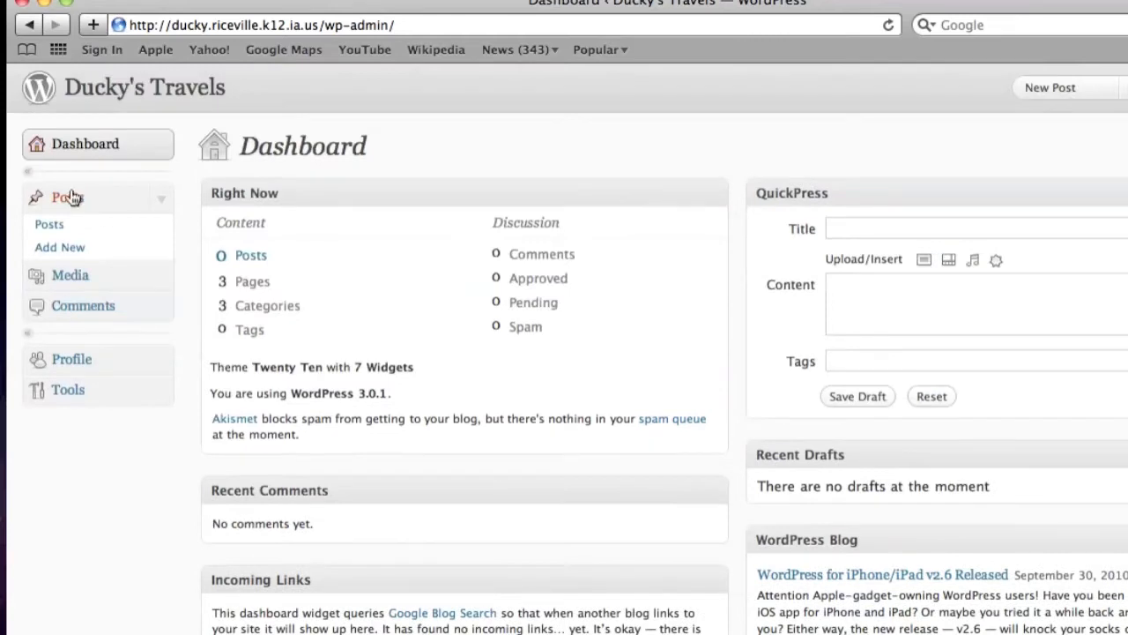
# - Choose Posts > Add New to get an empty, untitled draft post
pyautogui.click(99, 198)
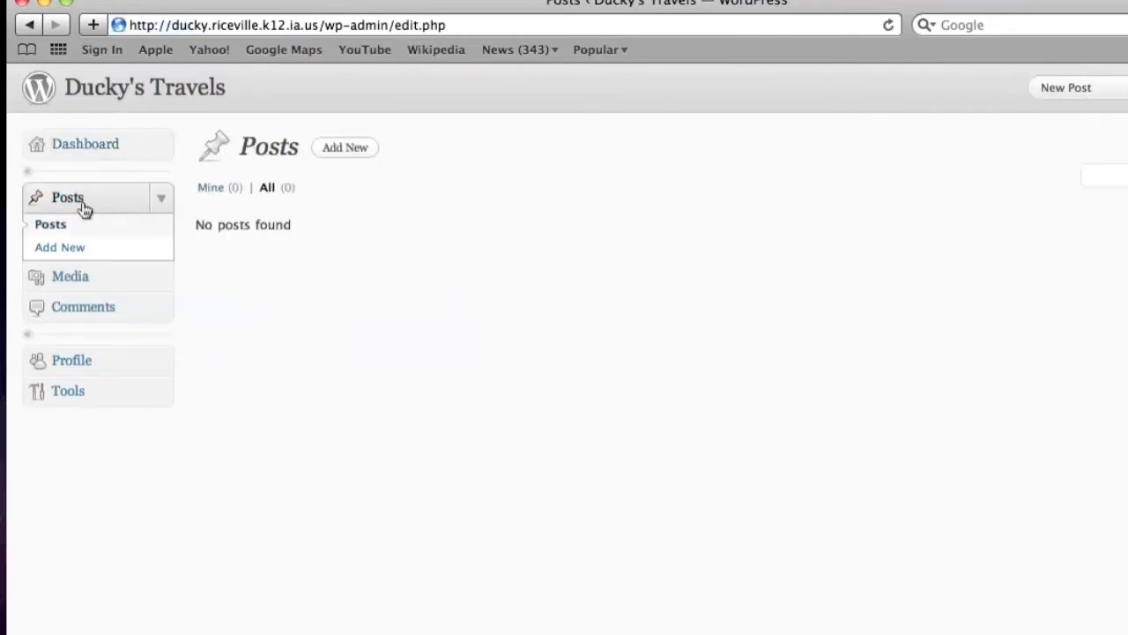
pyautogui.click(30, 25)
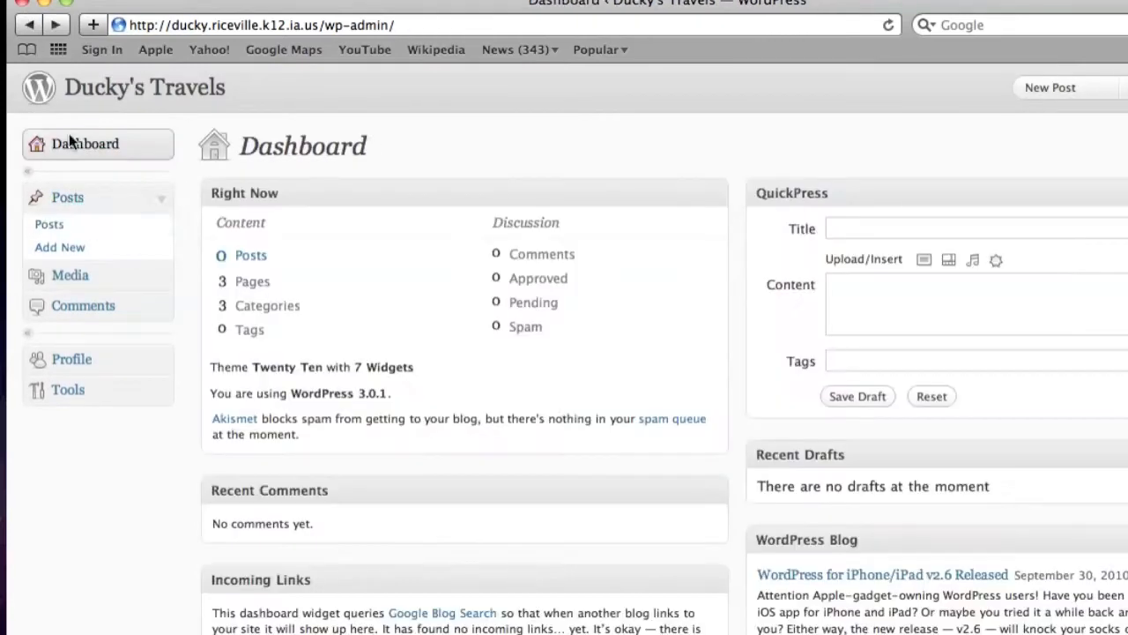
pyautogui.click(161, 207)
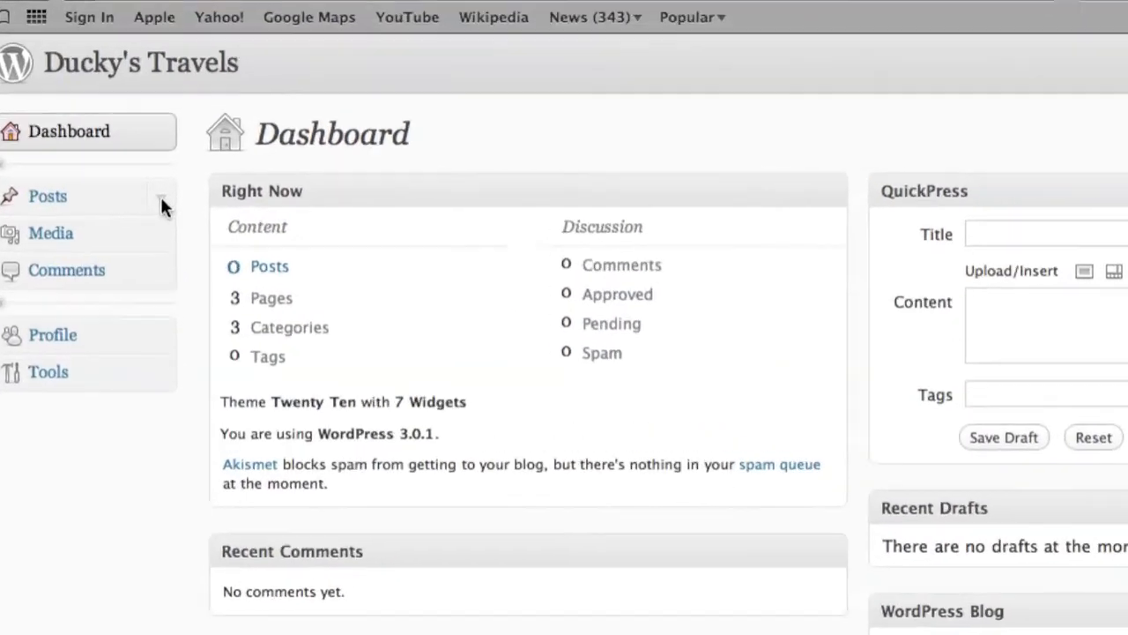
pyautogui.click(161, 204)
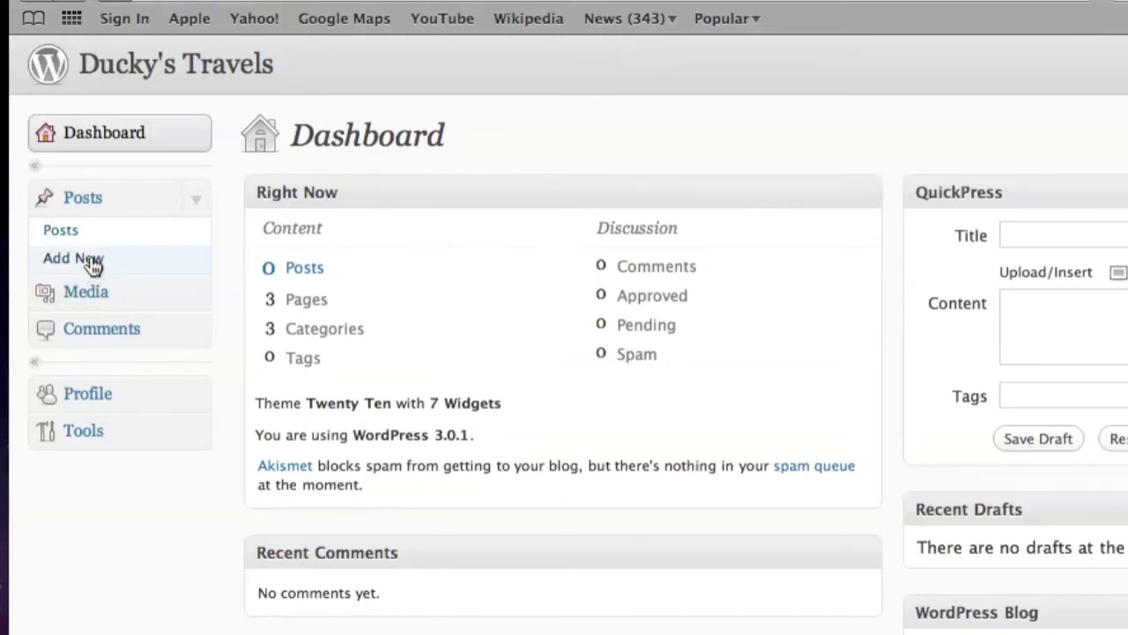
pyautogui.click(92, 266)
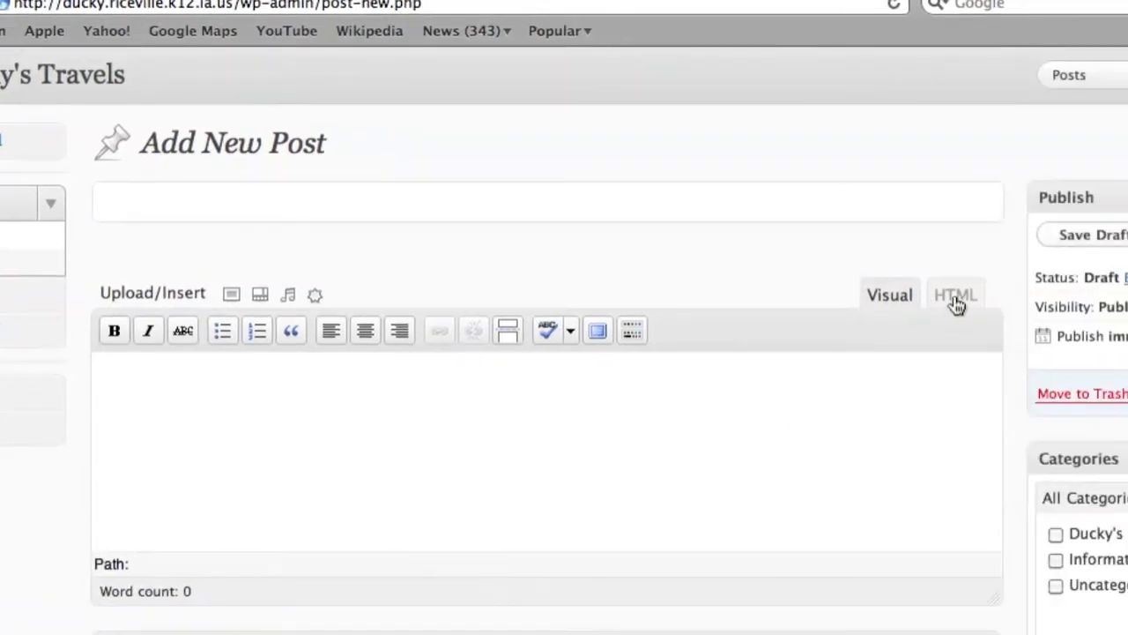
pyautogui.click(956, 304)
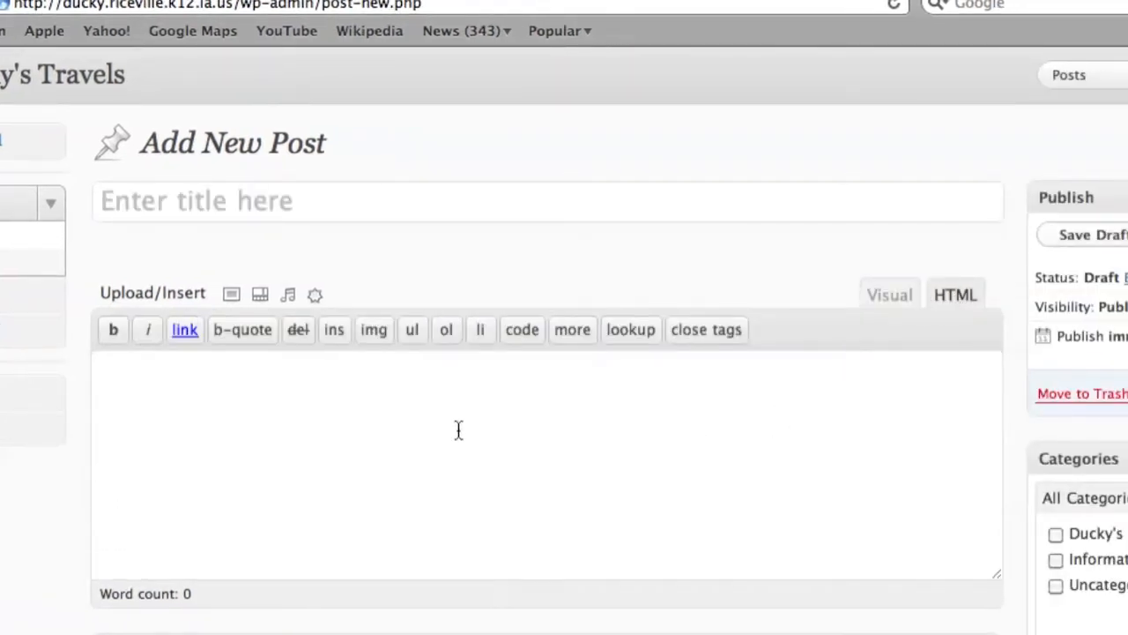
pyautogui.click(890, 294)
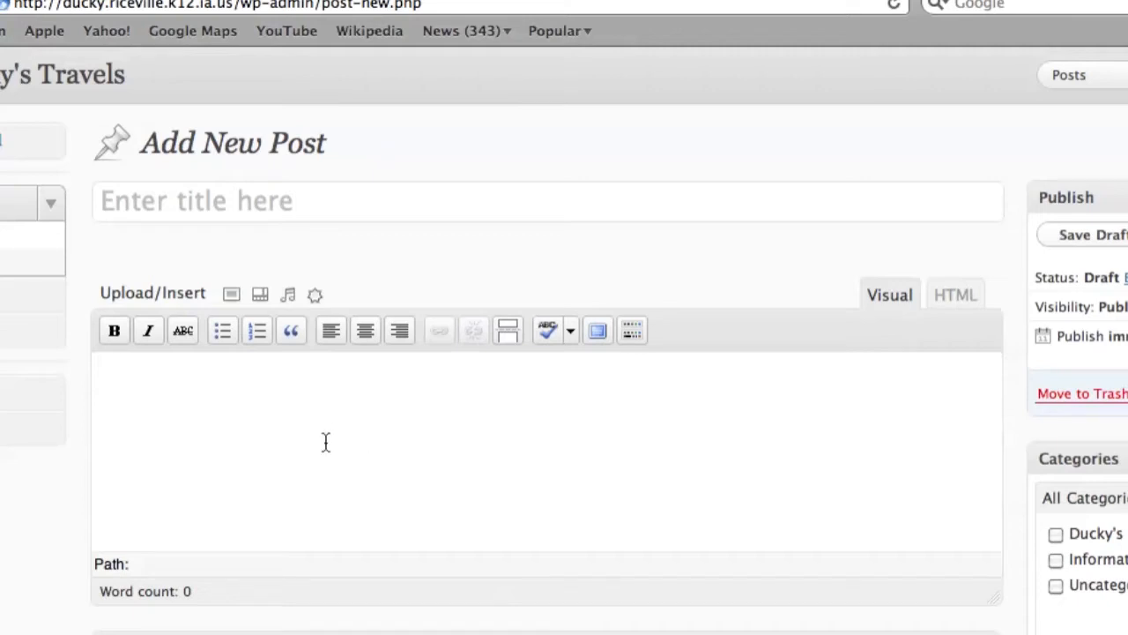
pyautogui.scroll(-2, 178, 388)
pyautogui.scroll(2, 182, 363)
# - Select all the lorem ipsum text in the Pages document and return to Chrome
pyautogui.press('super+Tab')
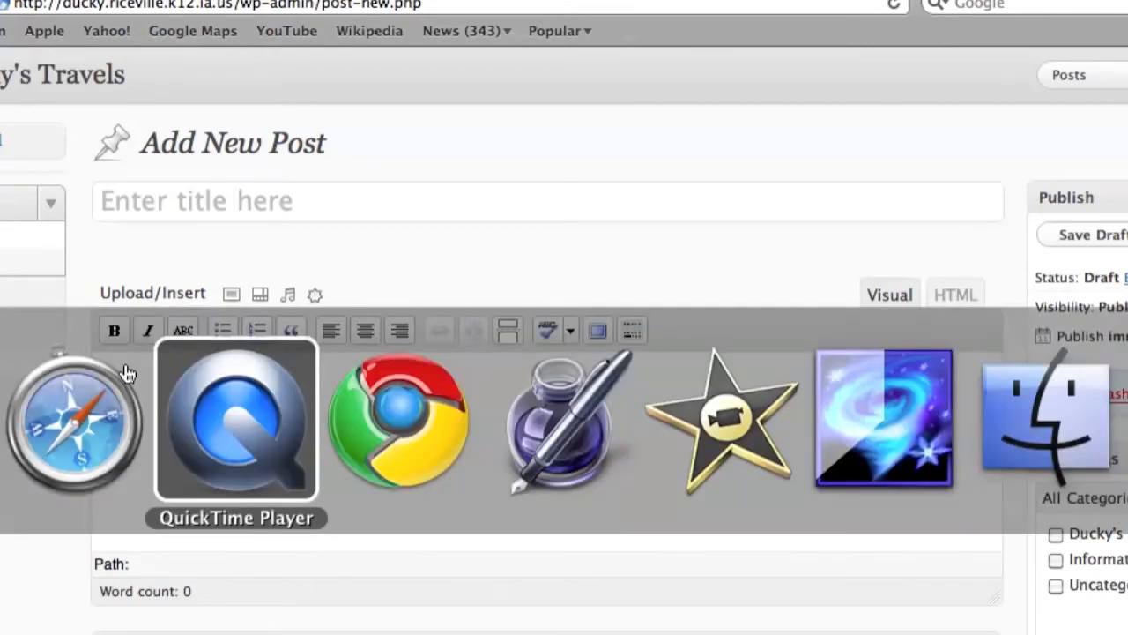
pyautogui.press('super+Tab')
pyautogui.press('super+Tab')
pyautogui.press('super+Tab')
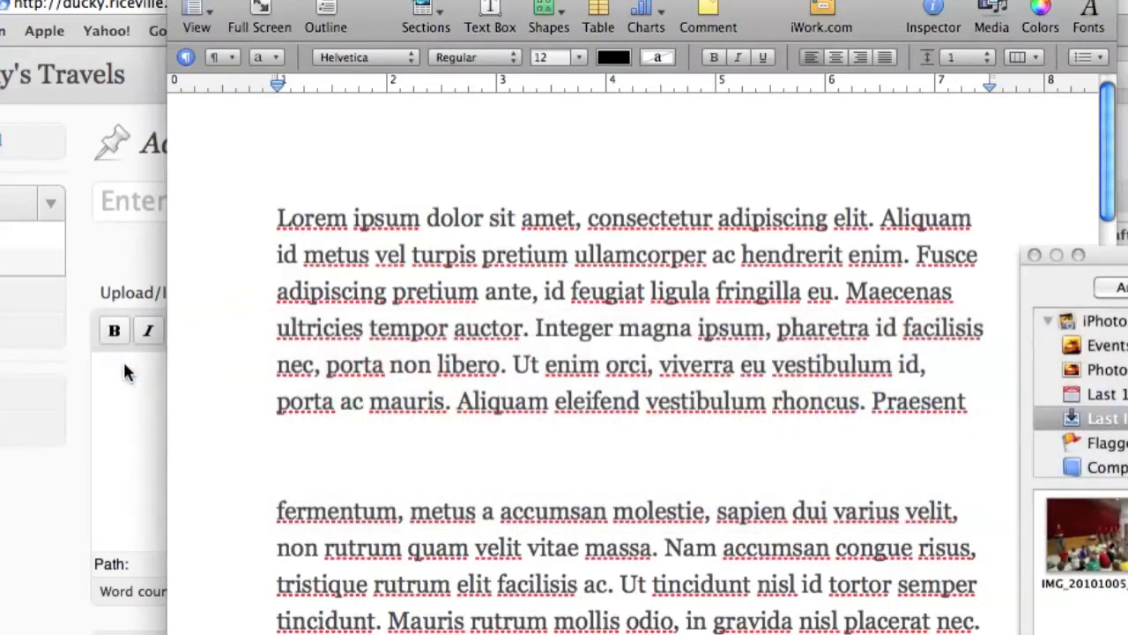
pyautogui.press('super+a')
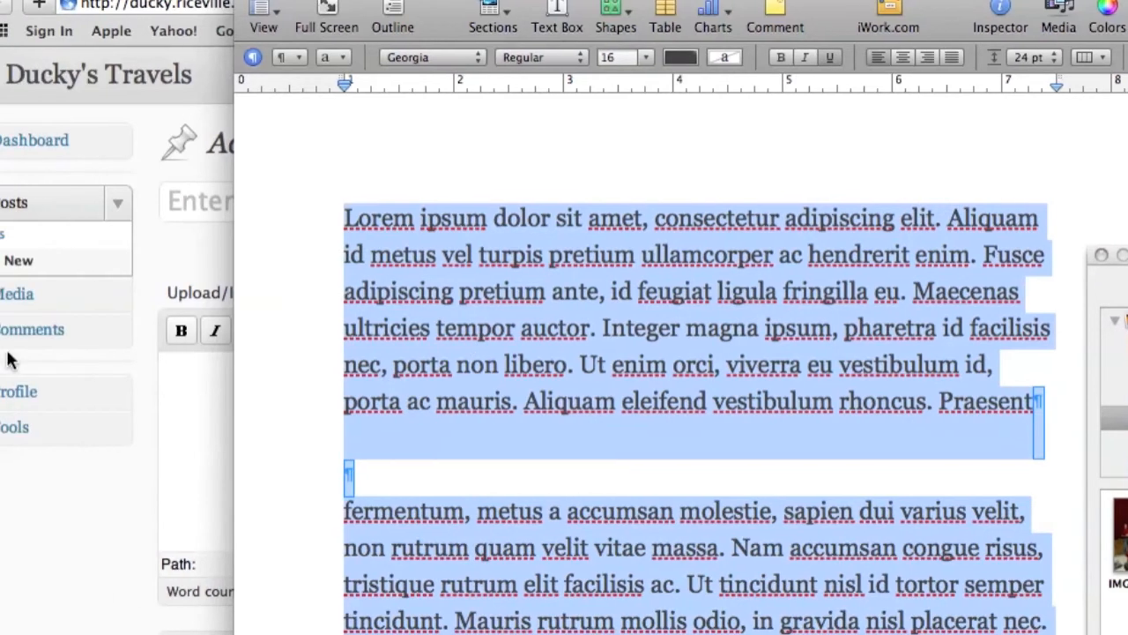
pyautogui.click(2, 358)
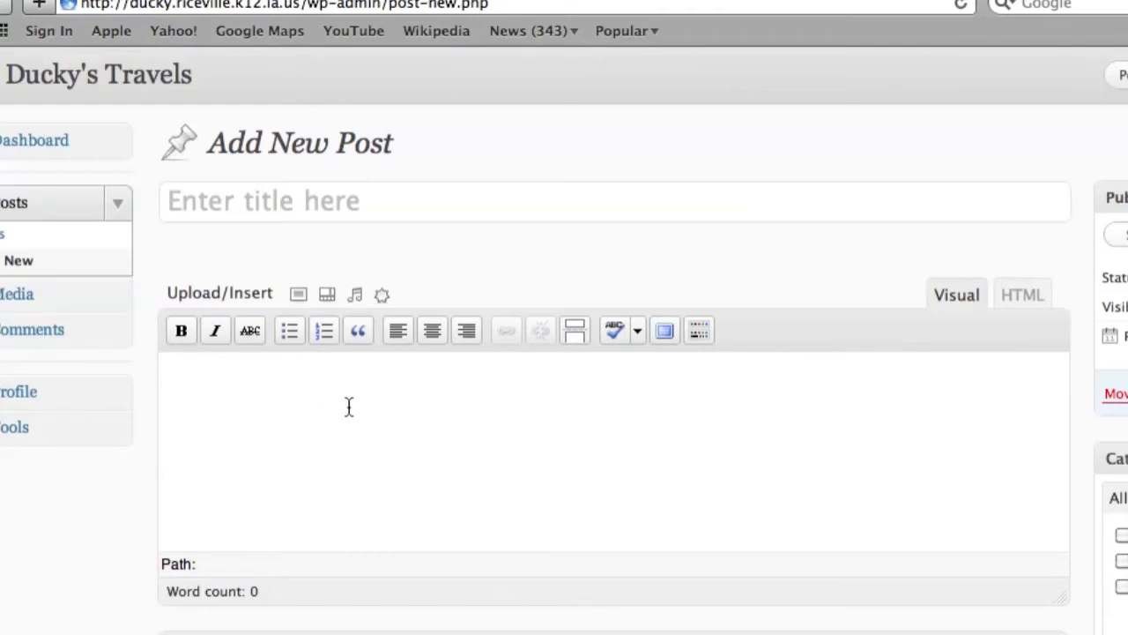
# - Paste the copied lorem ipsum paragraphs into the post's Visual editor body
pyautogui.press('super+v')
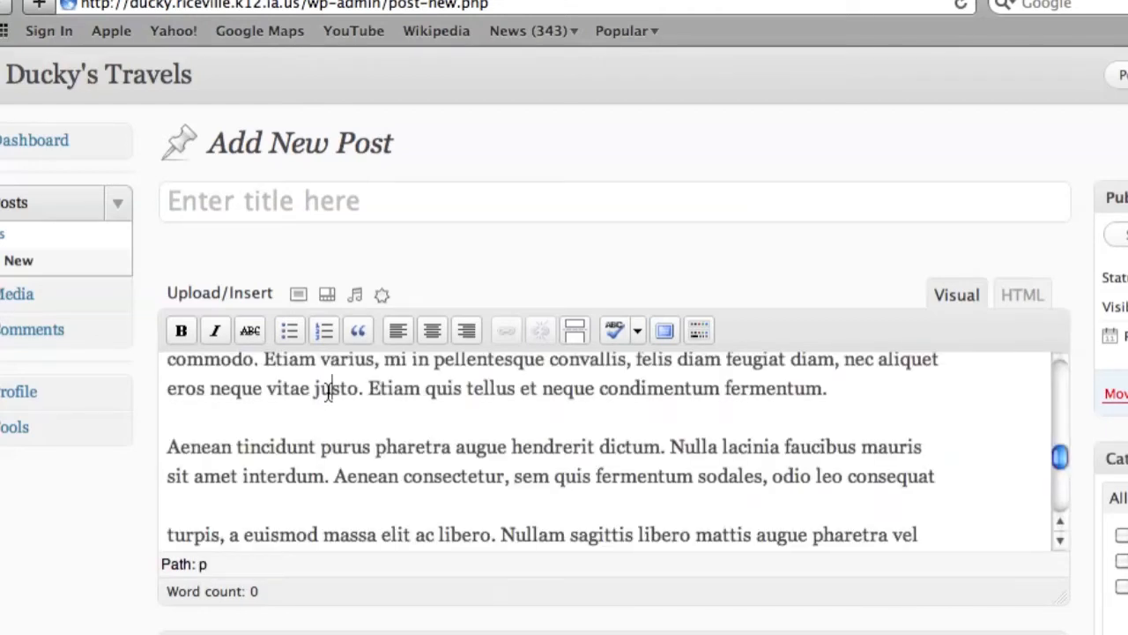
pyautogui.rightClick(334, 389)
pyautogui.click(658, 455)
pyautogui.scroll(10, 943, 470)
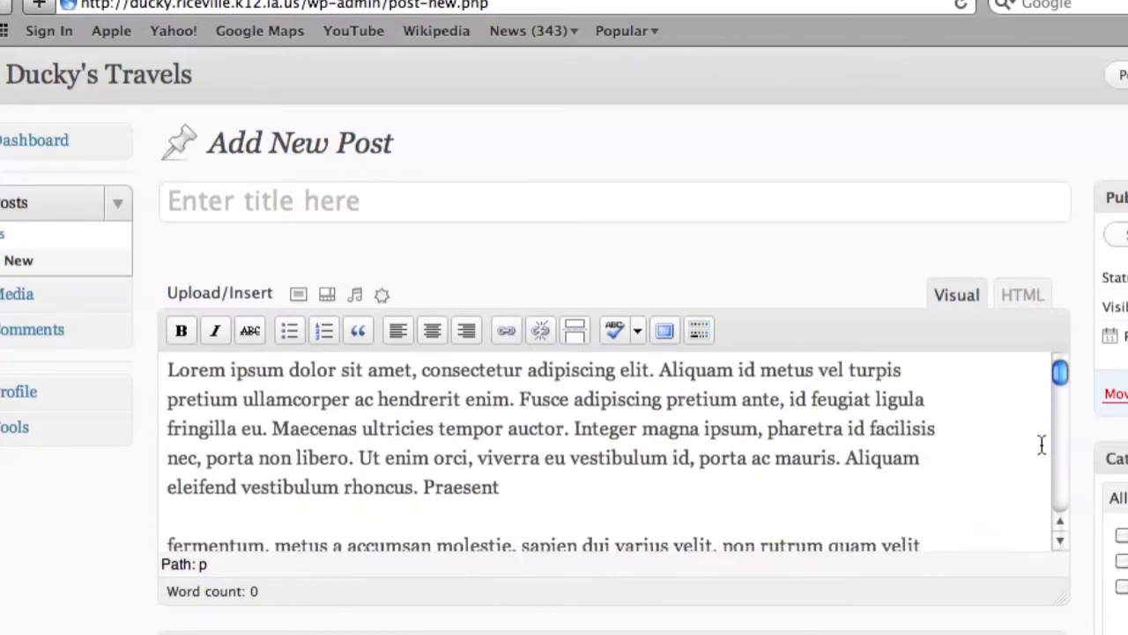
pyautogui.scroll(-10, 1041, 444)
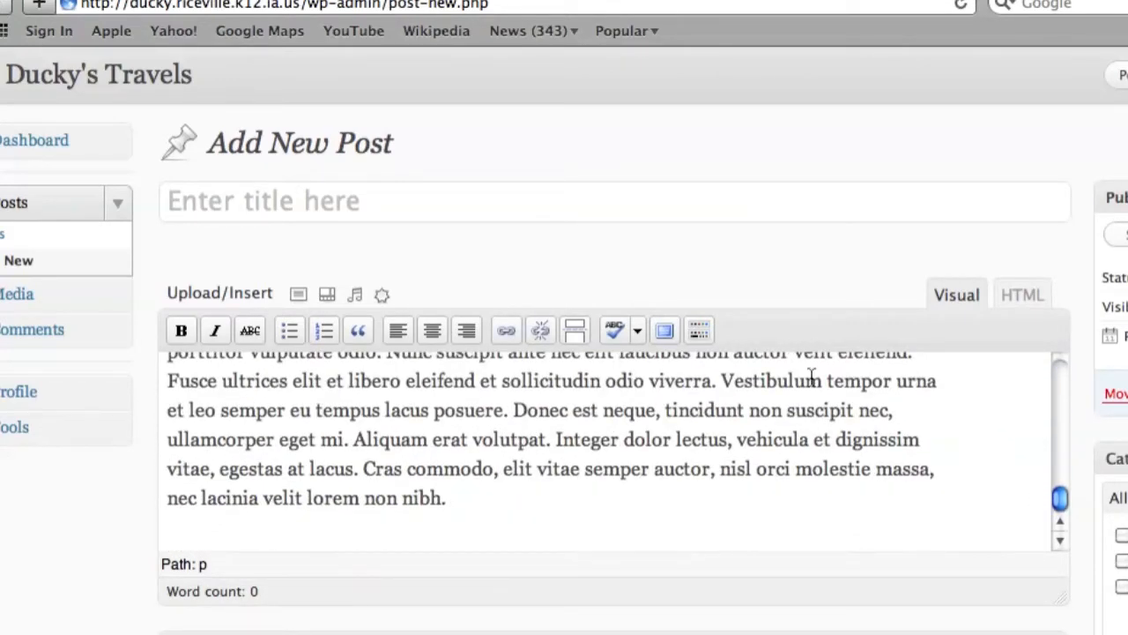
pyautogui.moveTo(1060, 597); pyautogui.dragTo(1048, 633)
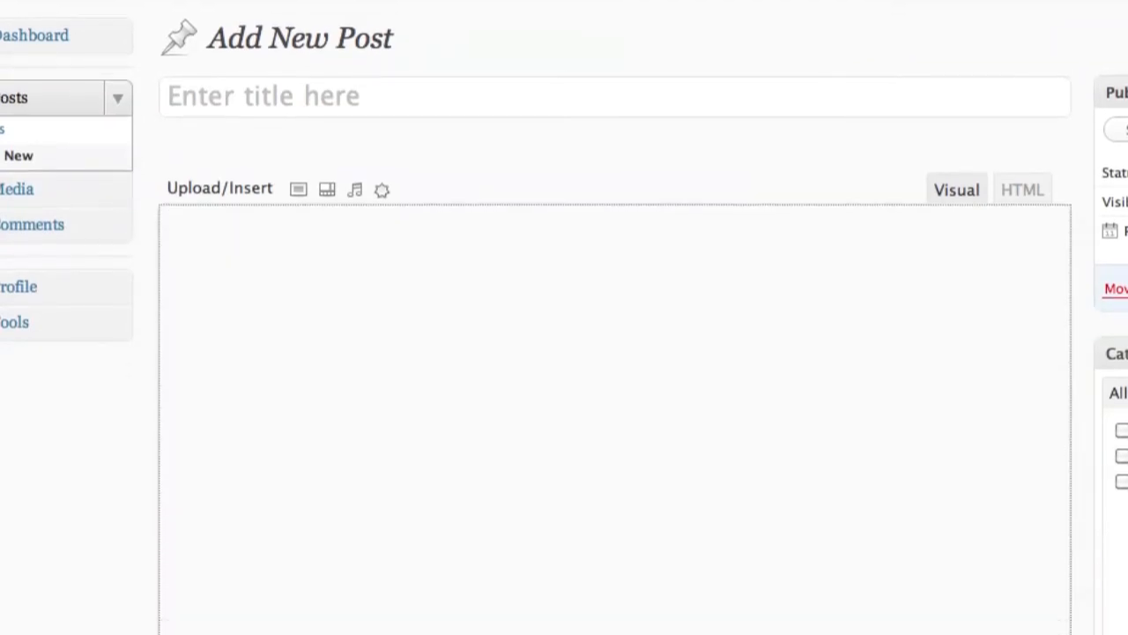
pyautogui.scroll(10, 800, 498)
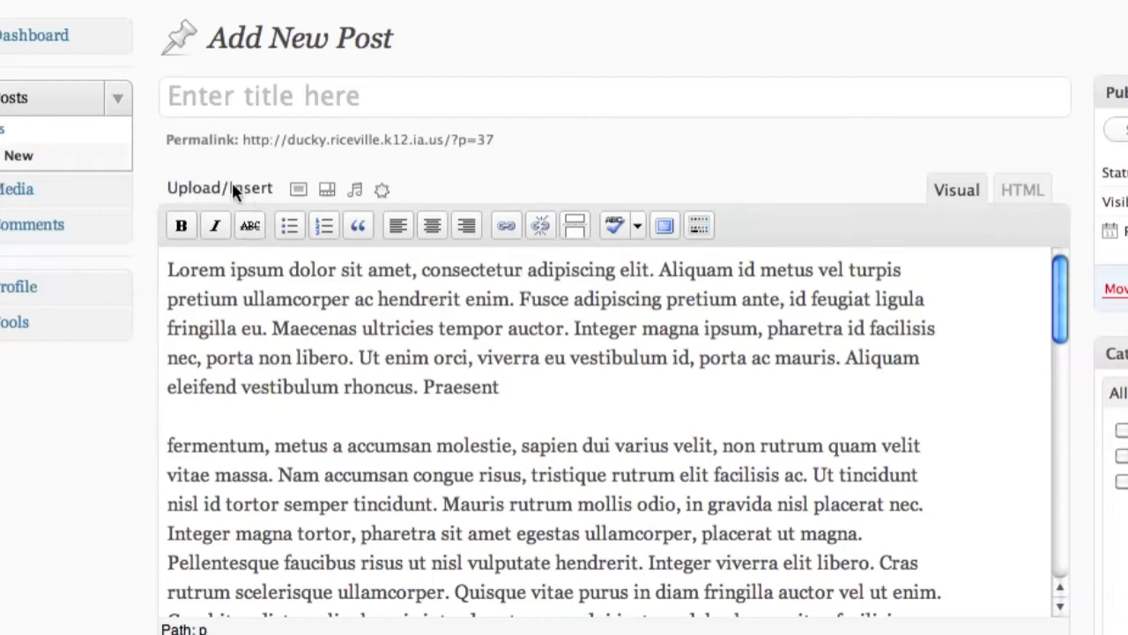
# - Upload the iTune.png icon from iPhoto > Photos through the Add an Image dialog
pyautogui.click(298, 192)
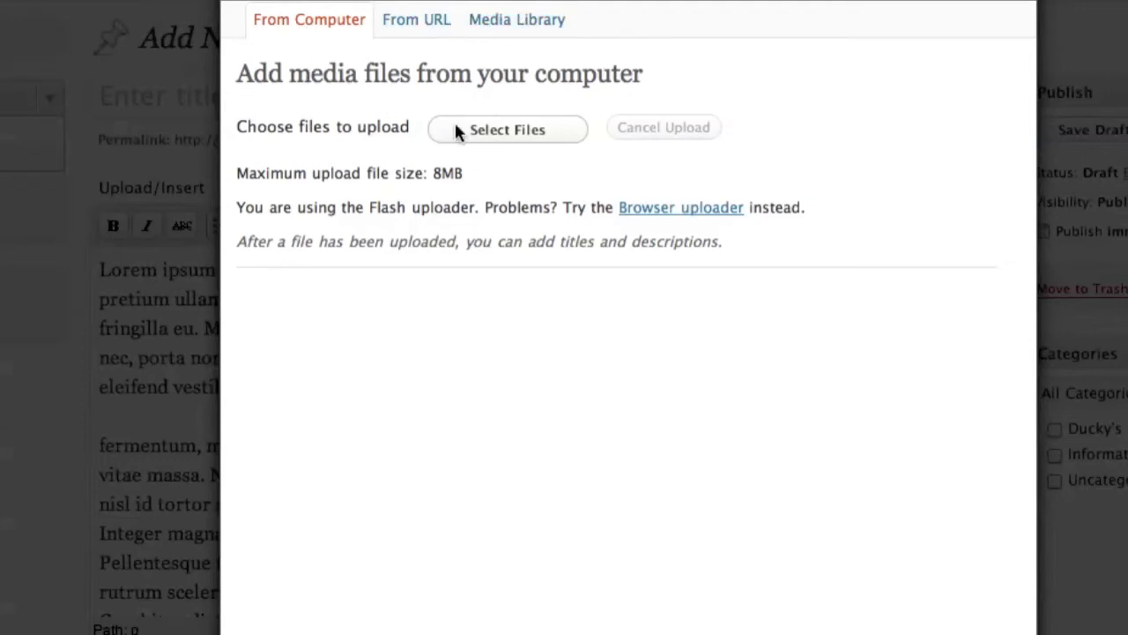
pyautogui.click(487, 130)
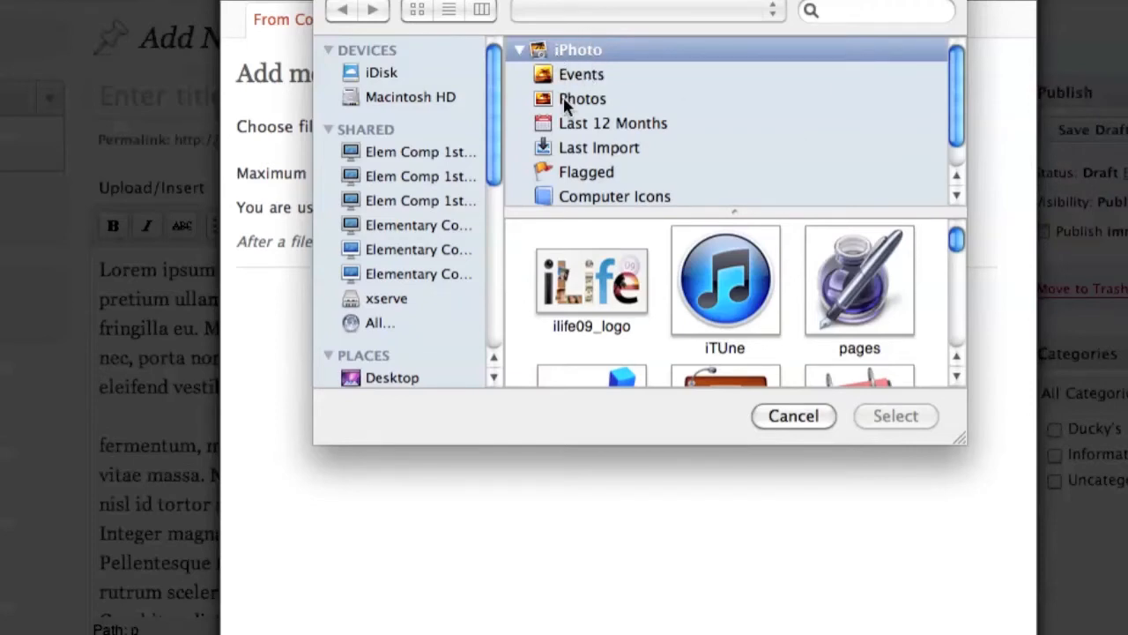
pyautogui.scroll(-1, 614, 119)
pyautogui.scroll(1, 614, 119)
pyautogui.scroll(-1, 951, 88)
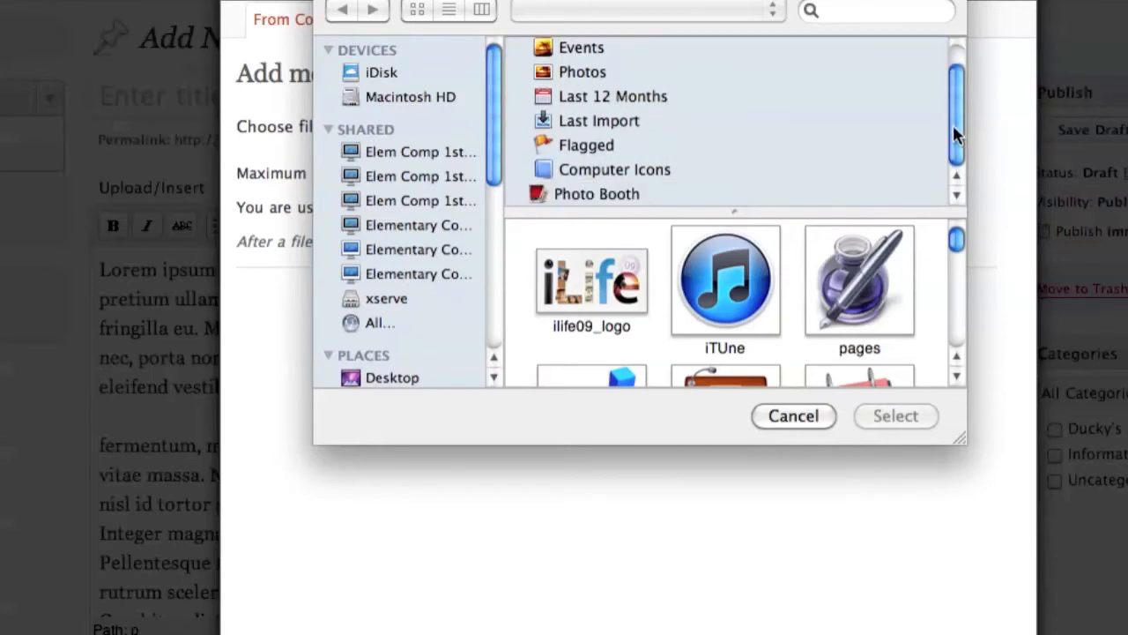
pyautogui.click(720, 290)
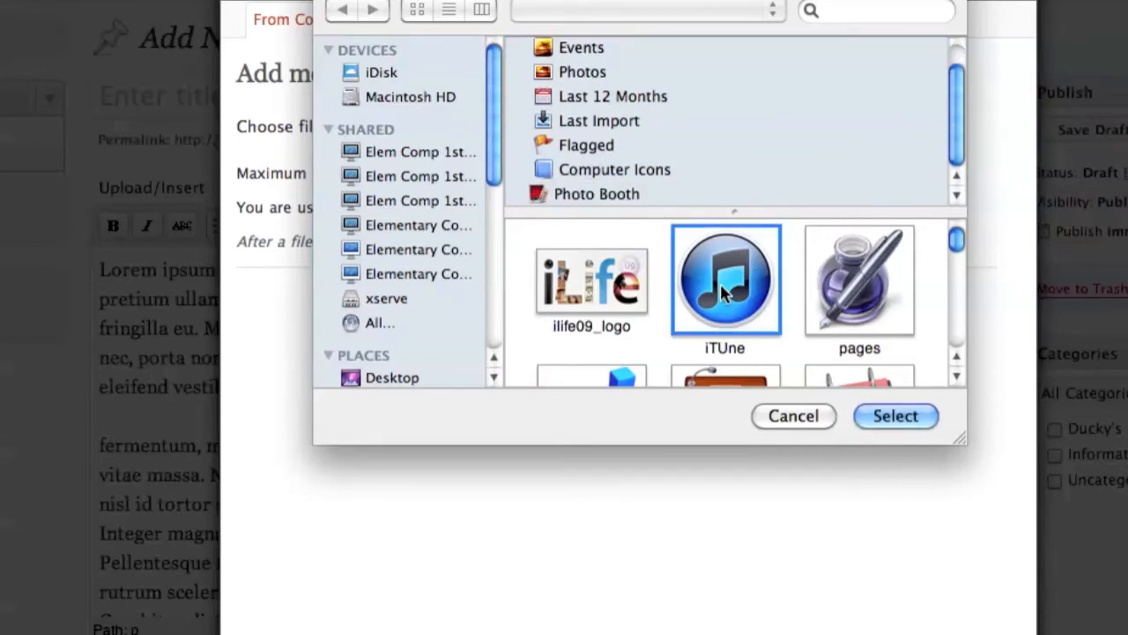
pyautogui.click(897, 418)
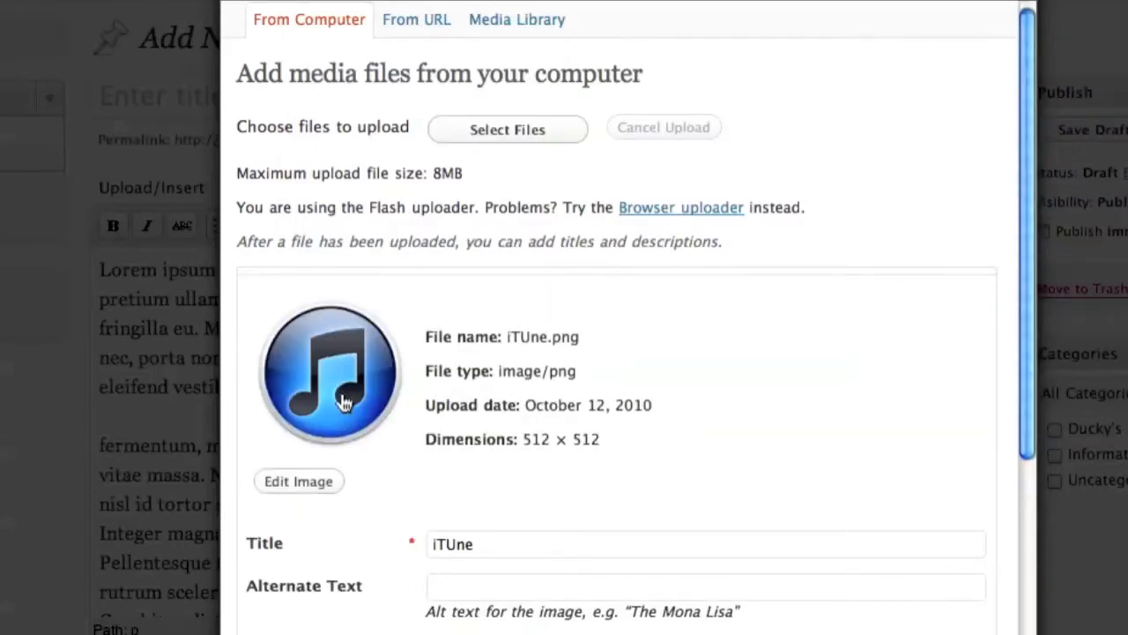
# - Open Edit Image for the uploaded iTUne.png
pyautogui.scroll(-2, 353, 458)
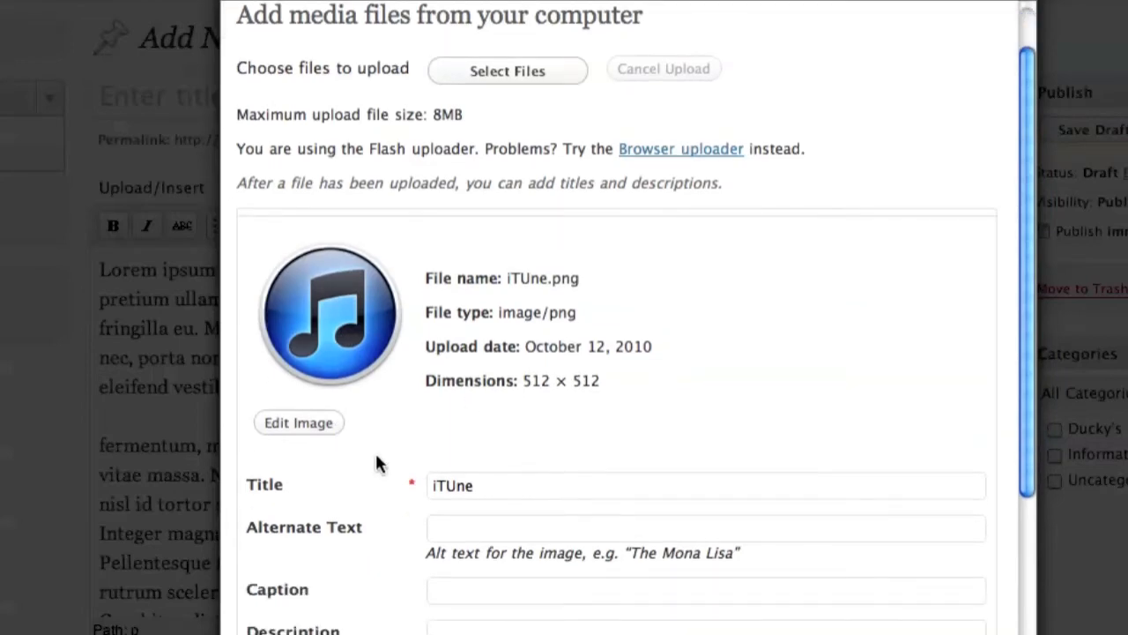
pyautogui.scroll(-2, 374, 450)
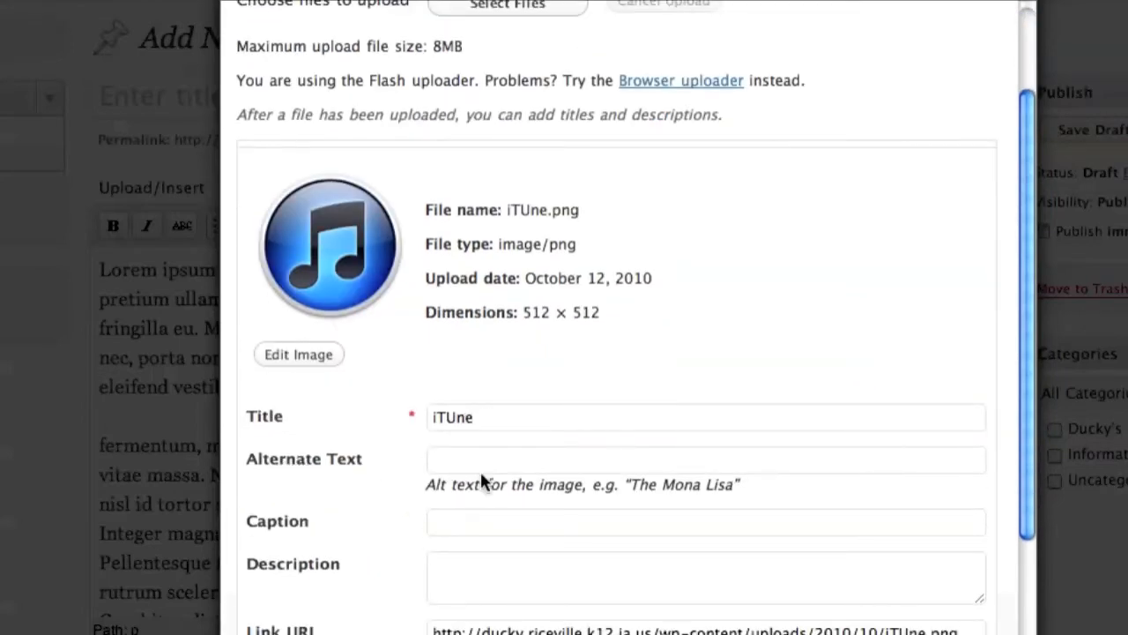
pyautogui.scroll(-2, 479, 468)
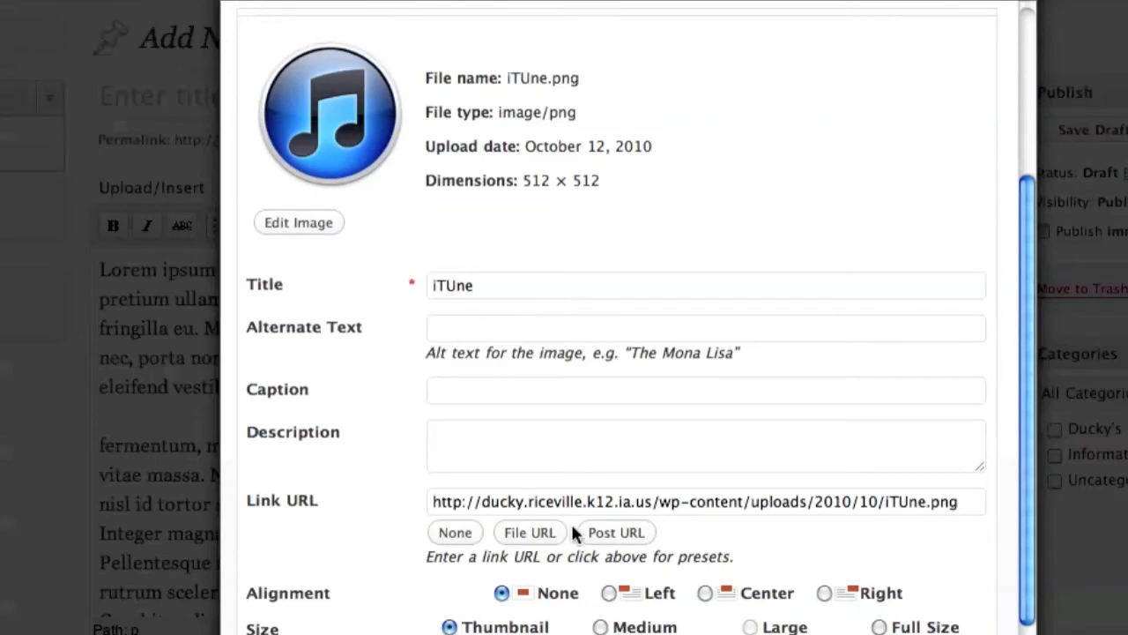
pyautogui.scroll(-2, 574, 533)
pyautogui.scroll(3, 574, 529)
pyautogui.scroll(-2, 564, 525)
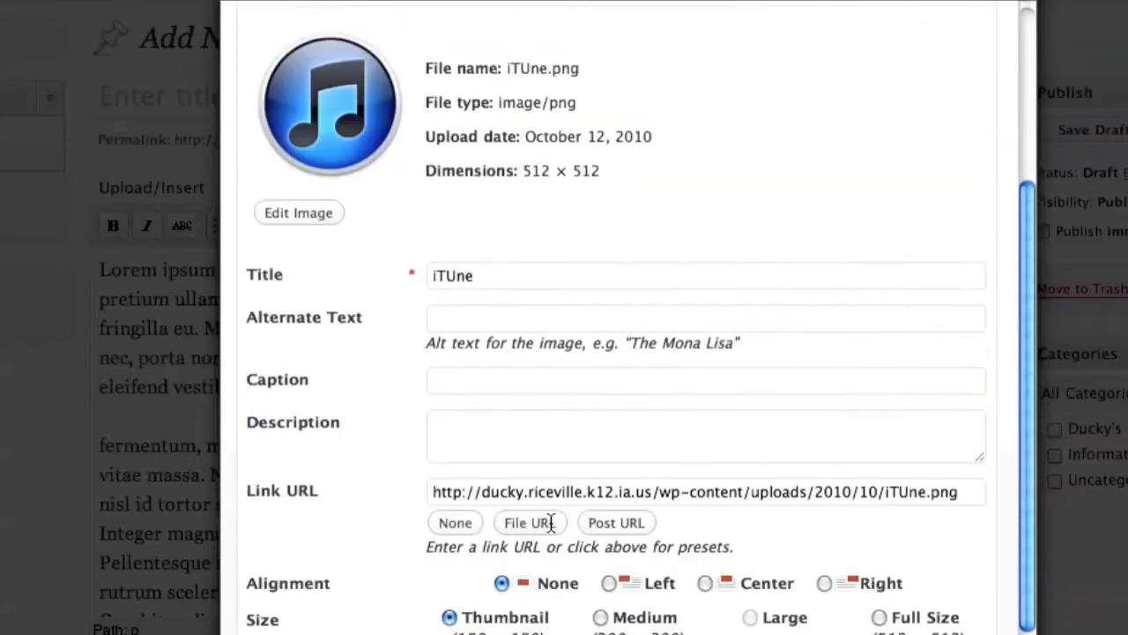
pyautogui.scroll(-1, 551, 522)
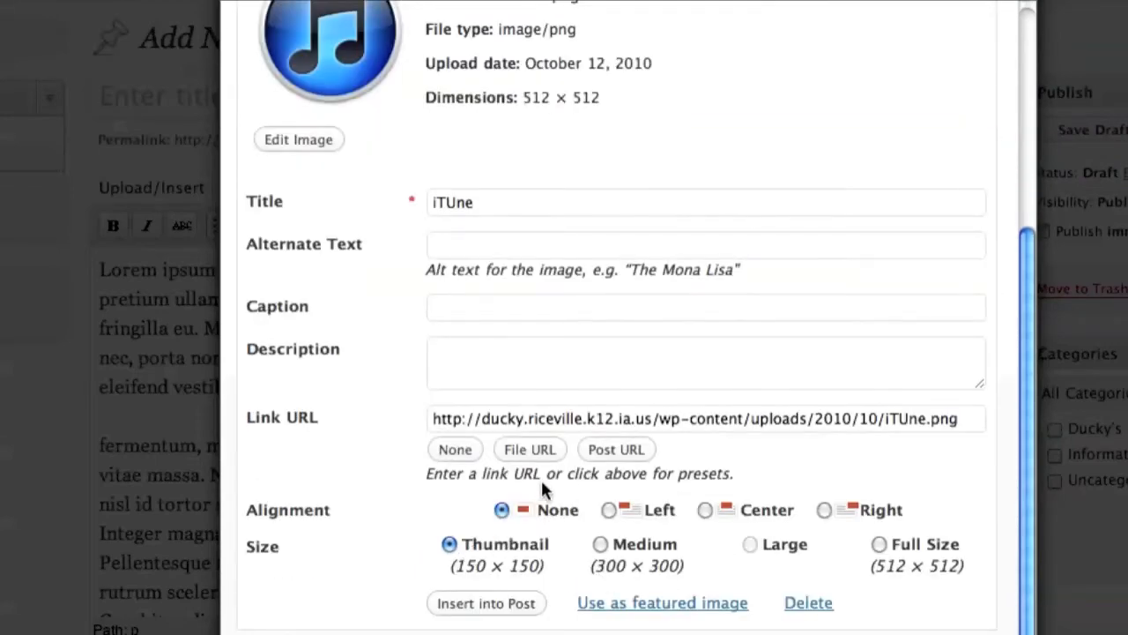
pyautogui.scroll(-1, 529, 483)
pyautogui.scroll(3, 572, 482)
pyautogui.click(291, 358)
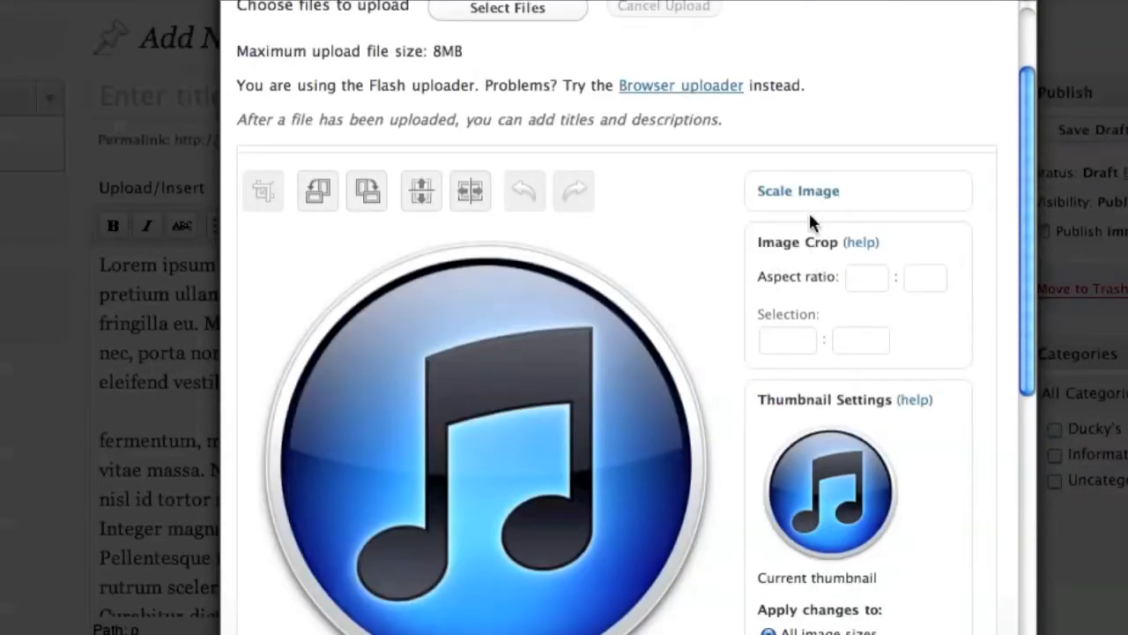
# - Scale the iTunes image from 512 down to 300 × 300
pyautogui.click(781, 194)
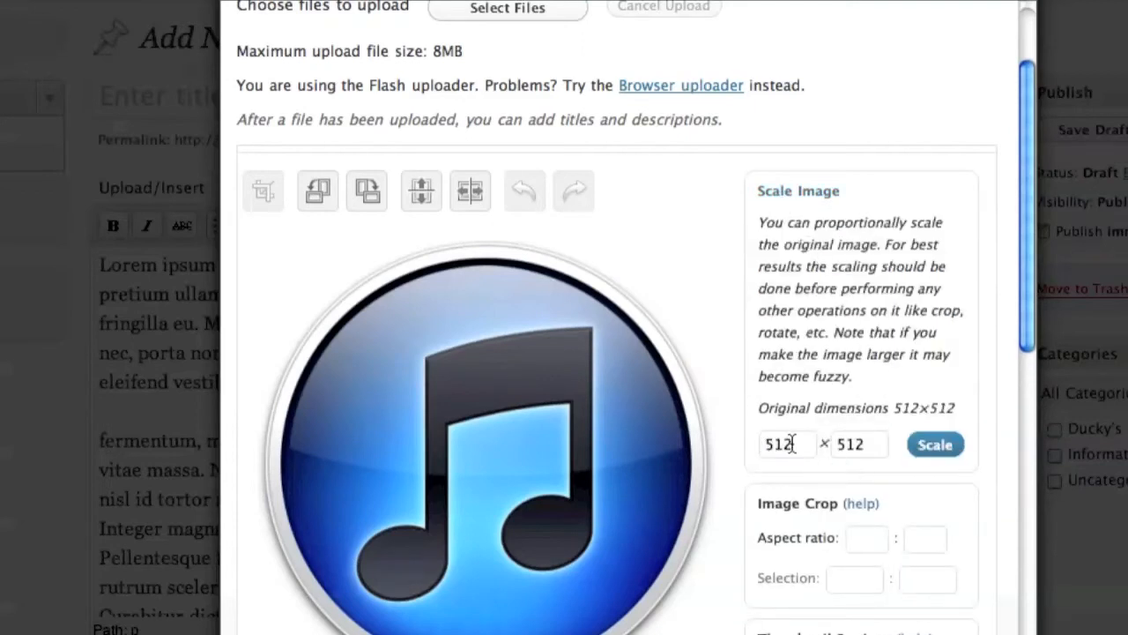
pyautogui.moveTo(793, 444); pyautogui.dragTo(741, 444)
pyautogui.write('w3')
pyautogui.press('BackSpace')
pyautogui.press('BackSpace')
pyautogui.write('300')
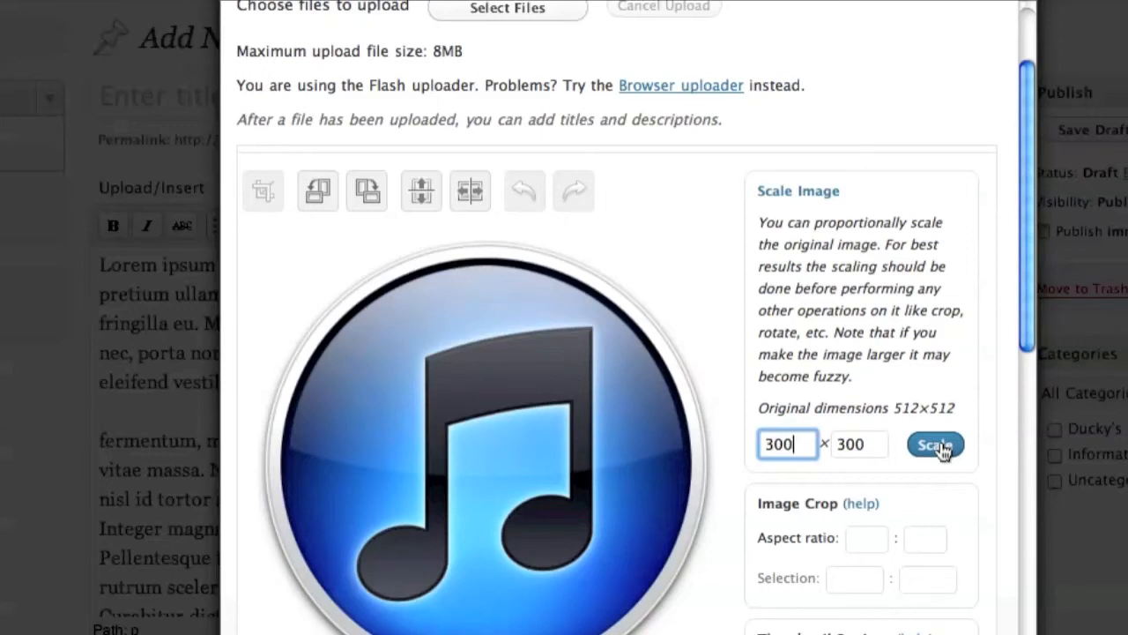
pyautogui.click(936, 445)
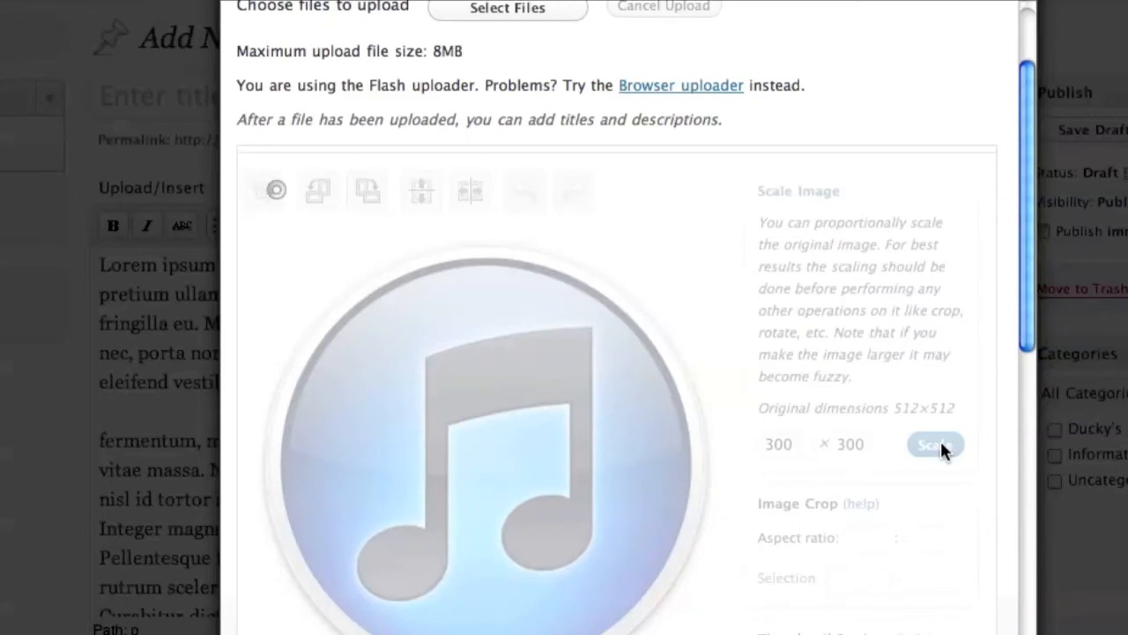
# - Insert the scaled iTunes image into the post
pyautogui.scroll(-10, 615, 449)
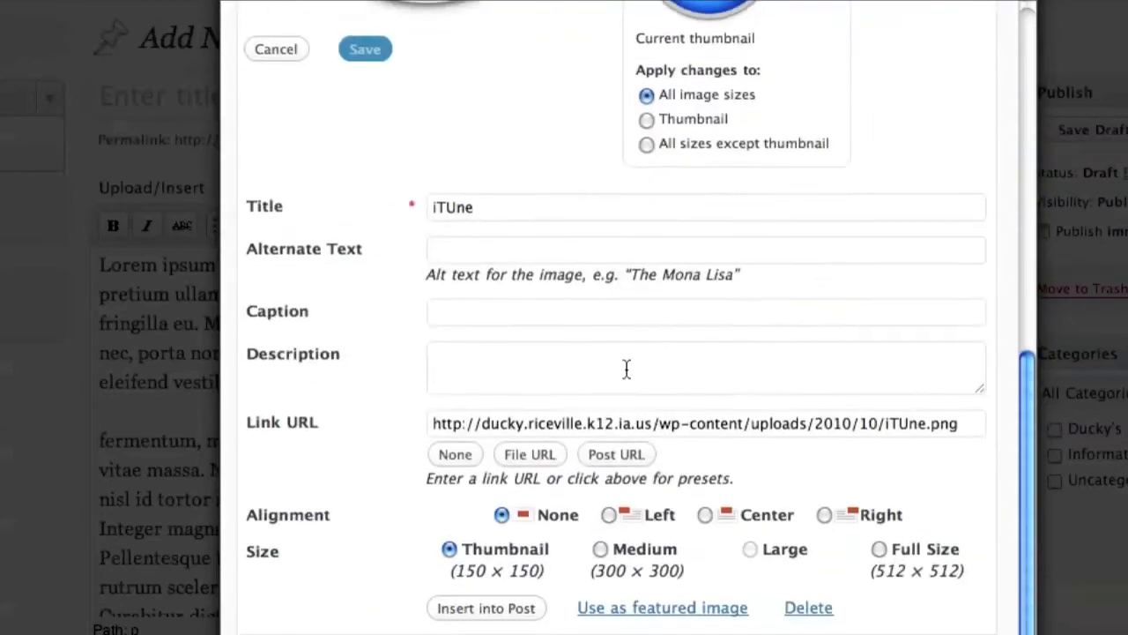
pyautogui.scroll(7, 626, 379)
pyautogui.scroll(-8, 714, 360)
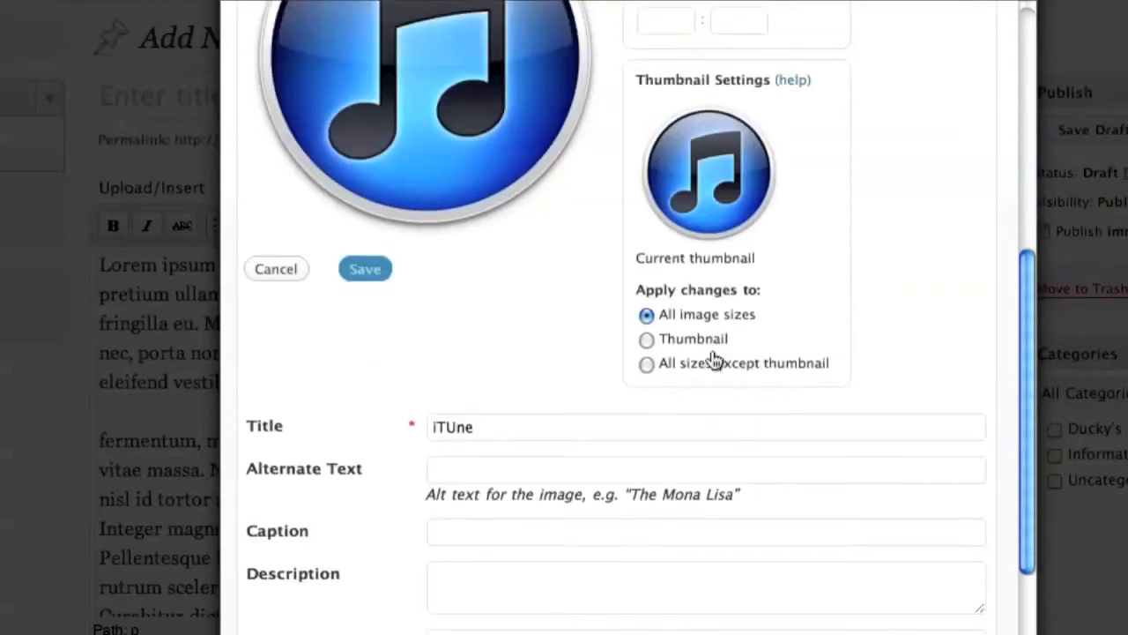
pyautogui.scroll(-1, 662, 373)
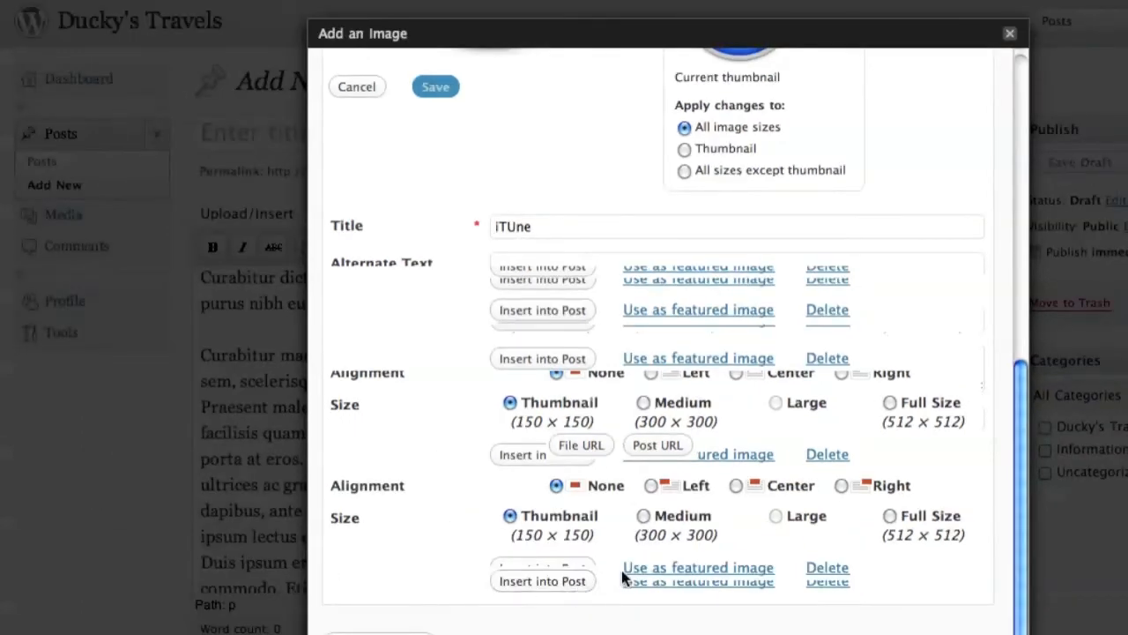
pyautogui.click(537, 582)
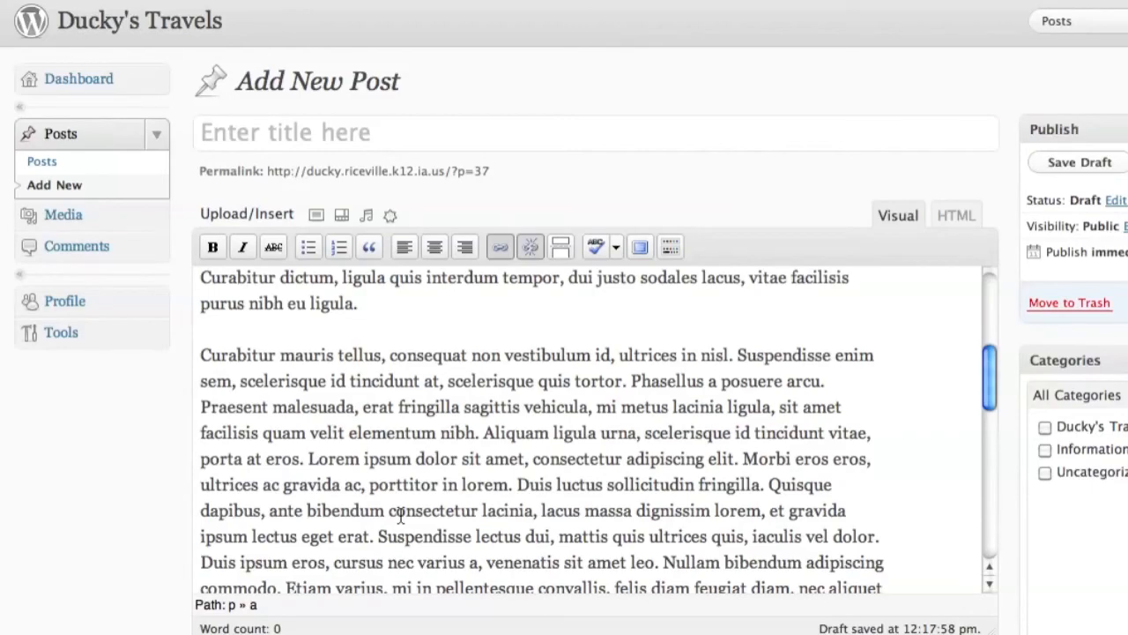
# - Drag the iTunes image up through the post text, trying several positions
pyautogui.scroll(5, 401, 515)
pyautogui.scroll(-15, 341, 361)
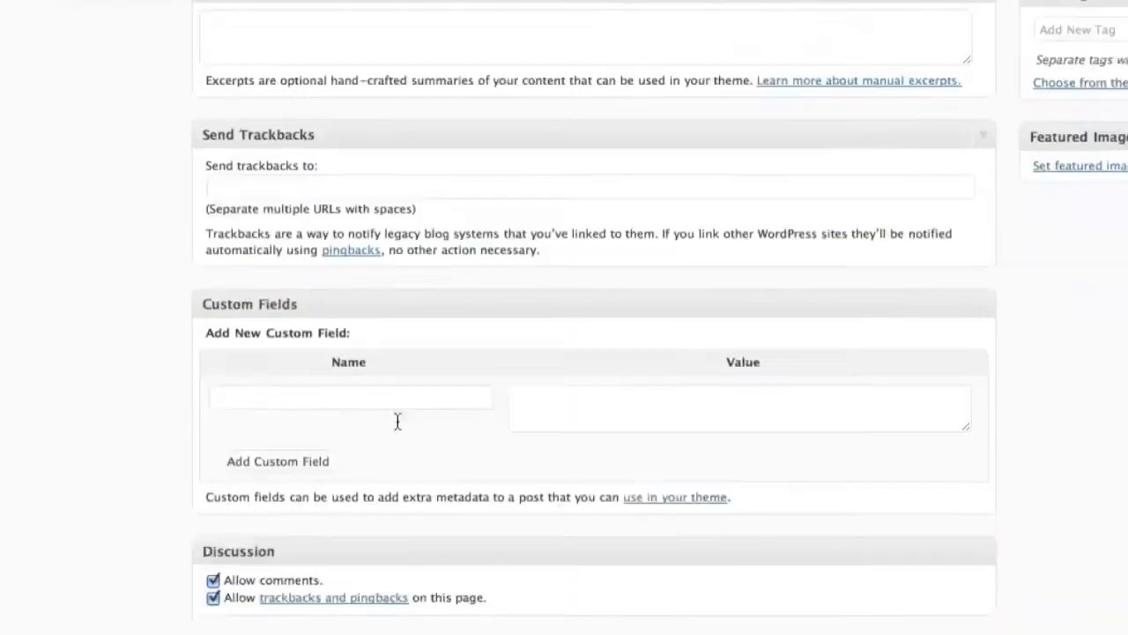
pyautogui.scroll(10, 398, 423)
pyautogui.scroll(5, 398, 423)
pyautogui.scroll(-3, 403, 428)
pyautogui.scroll(4, 430, 401)
pyautogui.moveTo(436, 448); pyautogui.dragTo(387, 340)
pyautogui.moveTo(468, 413); pyautogui.dragTo(354, 551)
pyautogui.moveTo(309, 496); pyautogui.dragTo(824, 377)
pyautogui.moveTo(294, 469); pyautogui.dragTo(555, 531)
# - Drop the iTunes image after 'Suspendisse enim' in the 'Curabitur mauris tellus' paragraph and select it
pyautogui.scroll(10, 352, 450)
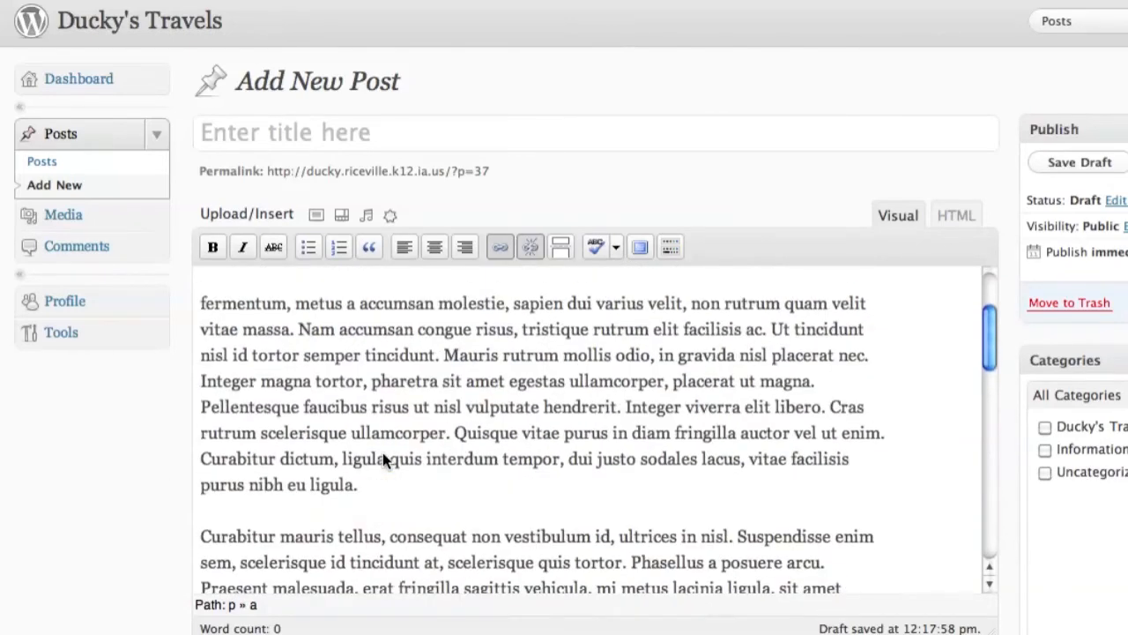
pyautogui.scroll(-1, 382, 452)
pyautogui.scroll(-7, 382, 452)
pyautogui.scroll(5, 388, 432)
pyautogui.scroll(-3, 384, 419)
pyautogui.scroll(-3, 388, 414)
pyautogui.scroll(4, 415, 418)
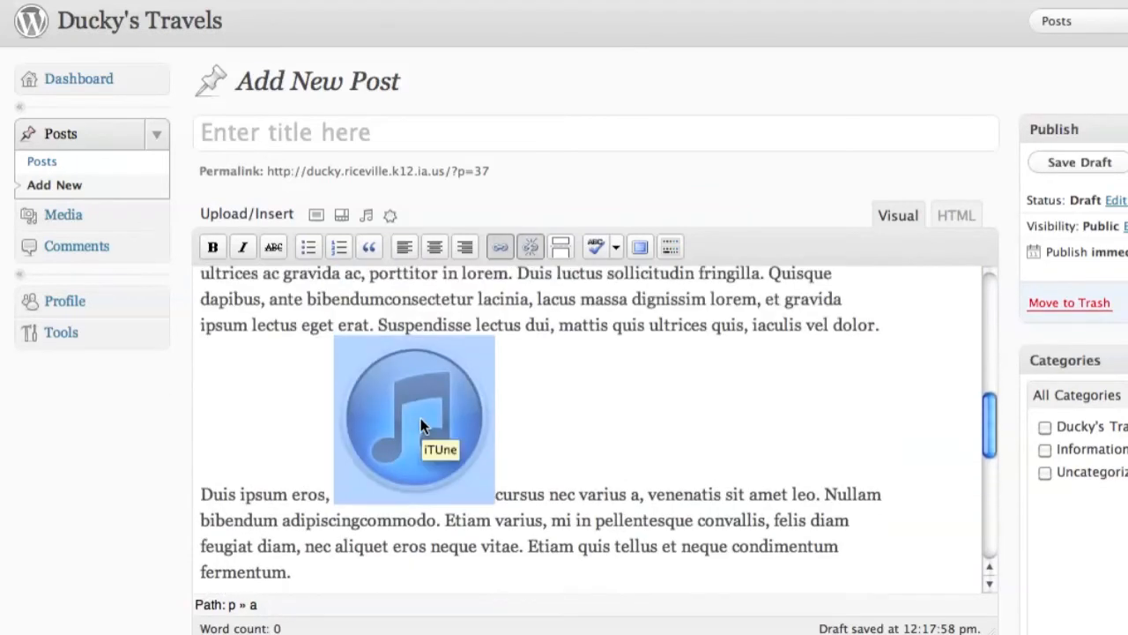
pyautogui.click(383, 428)
pyautogui.click(585, 410)
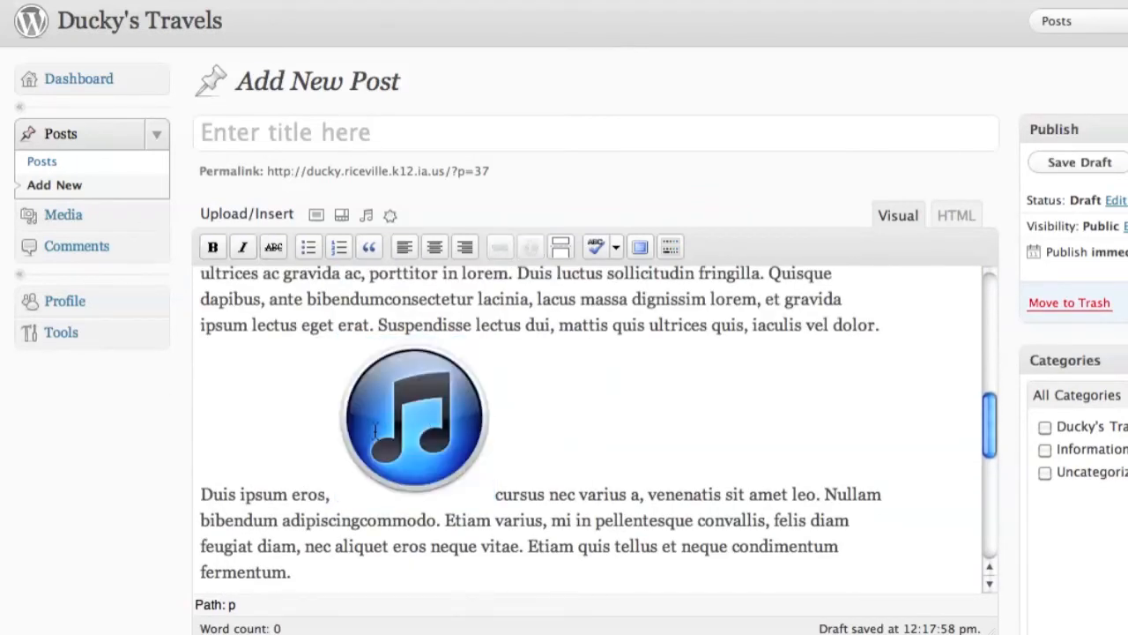
pyautogui.moveTo(392, 423); pyautogui.dragTo(470, 421)
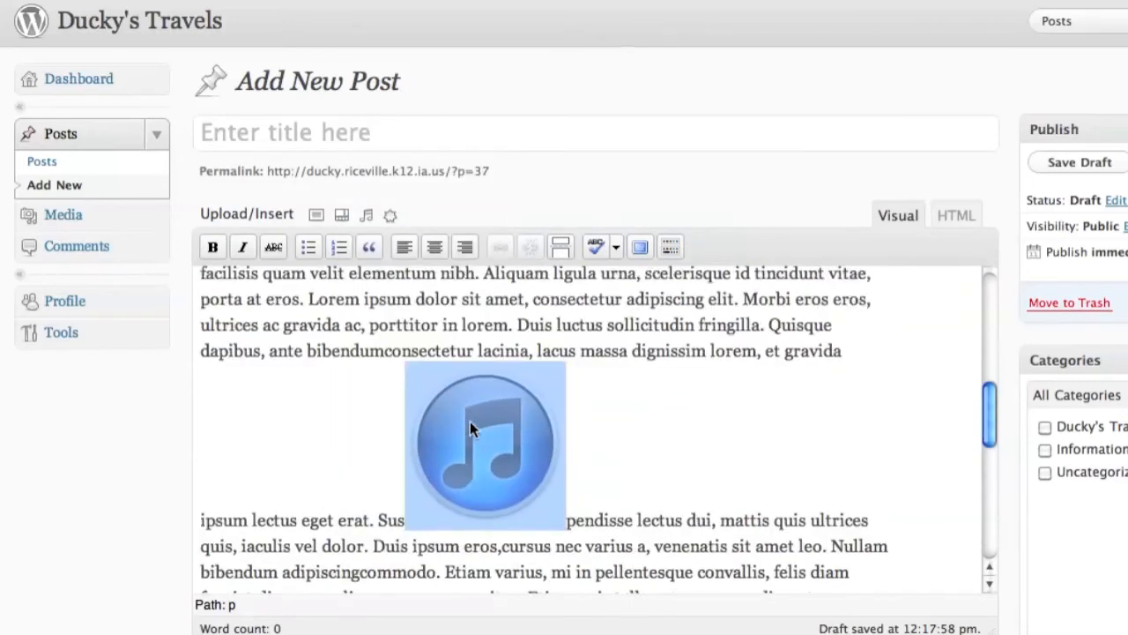
pyautogui.scroll(-3, 486, 493)
pyautogui.scroll(5, 480, 511)
pyautogui.moveTo(474, 533); pyautogui.dragTo(381, 386)
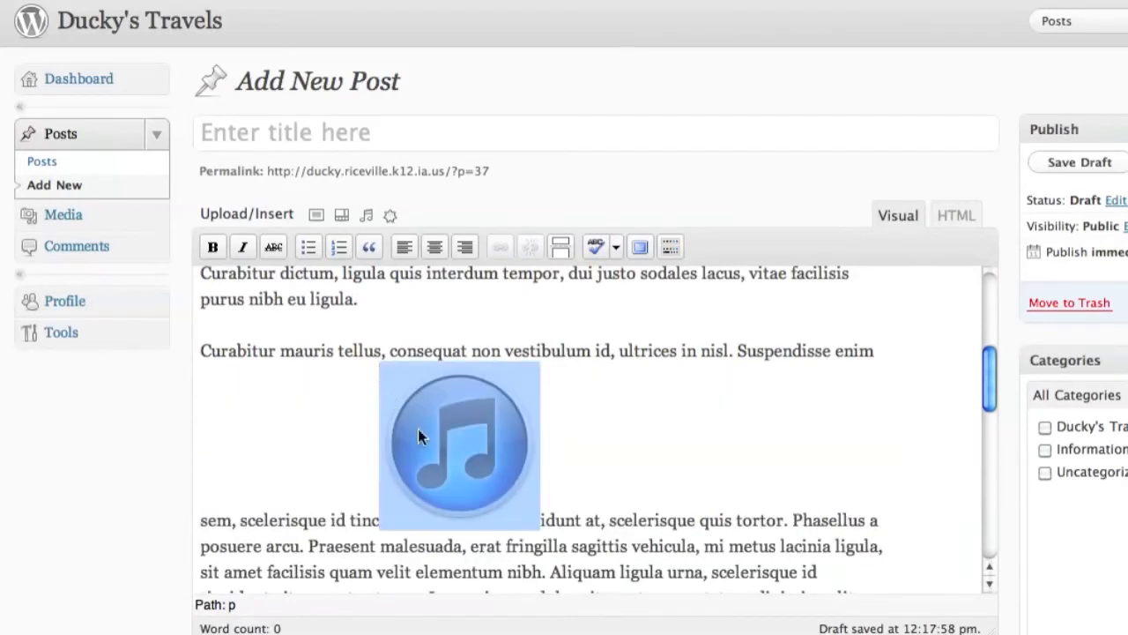
pyautogui.click(455, 414)
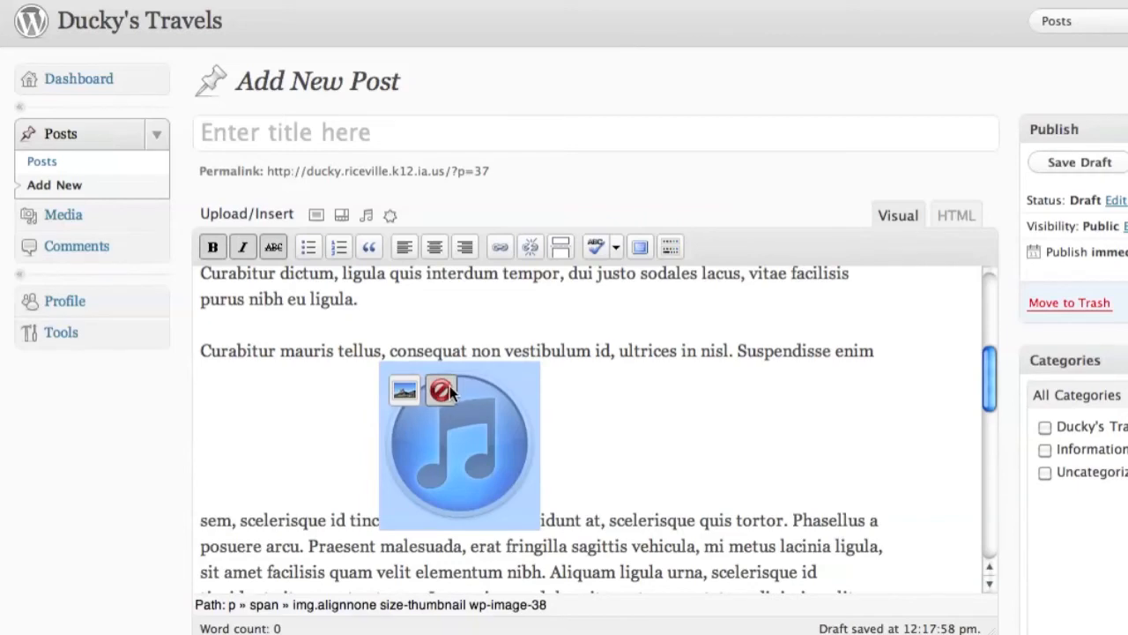
# - Set the iTunes image's alignment to Left in its image settings and apply it
pyautogui.click(407, 390)
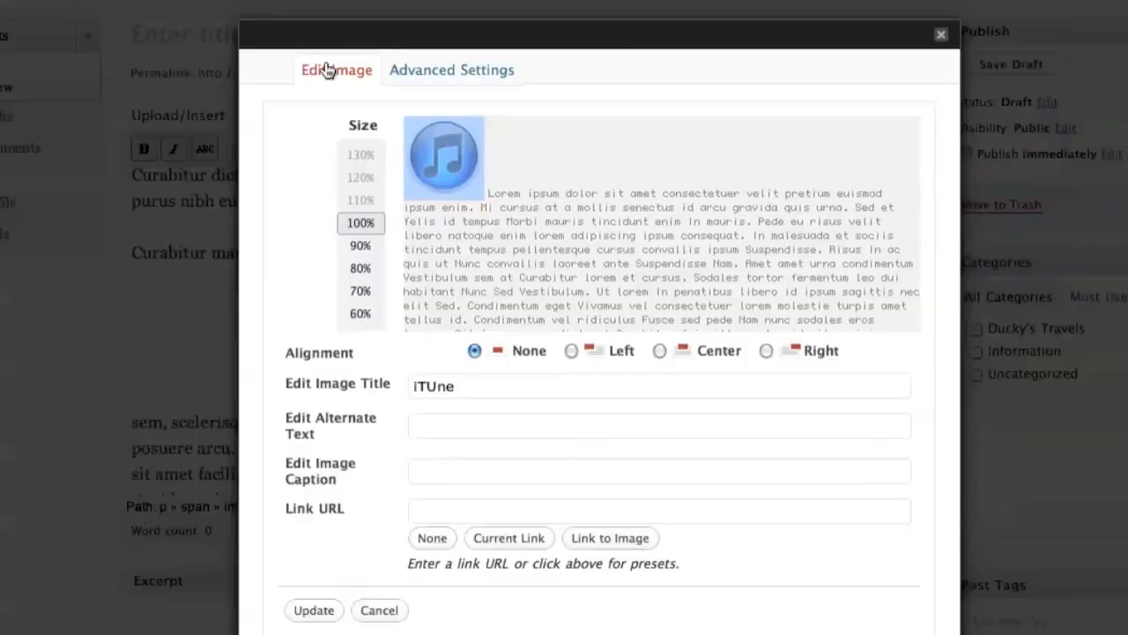
pyautogui.click(571, 351)
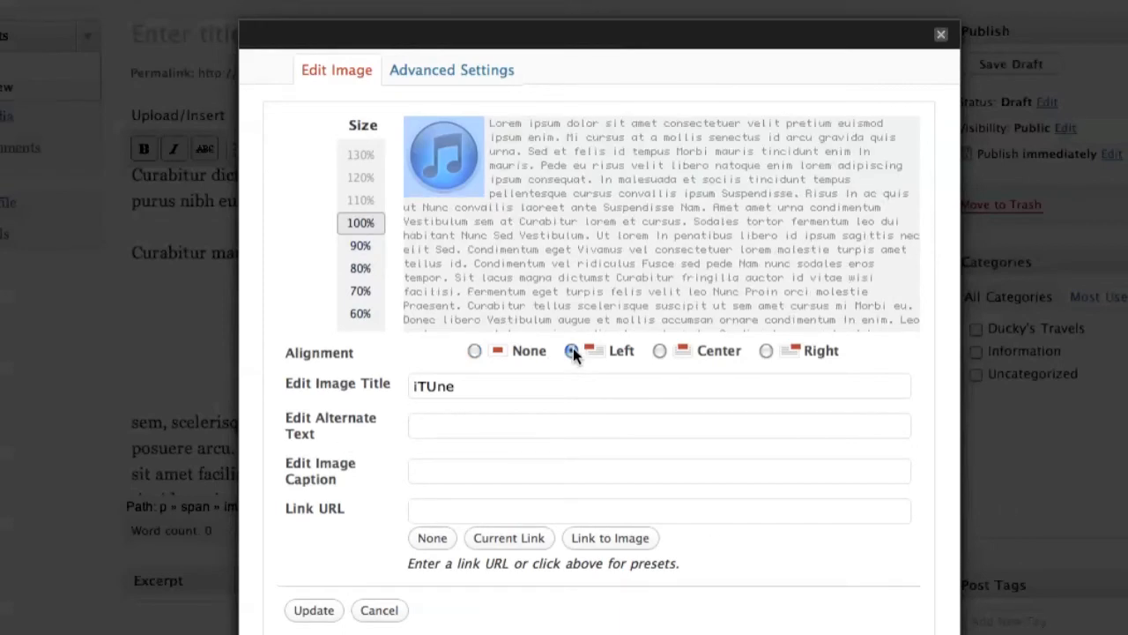
pyautogui.click(661, 351)
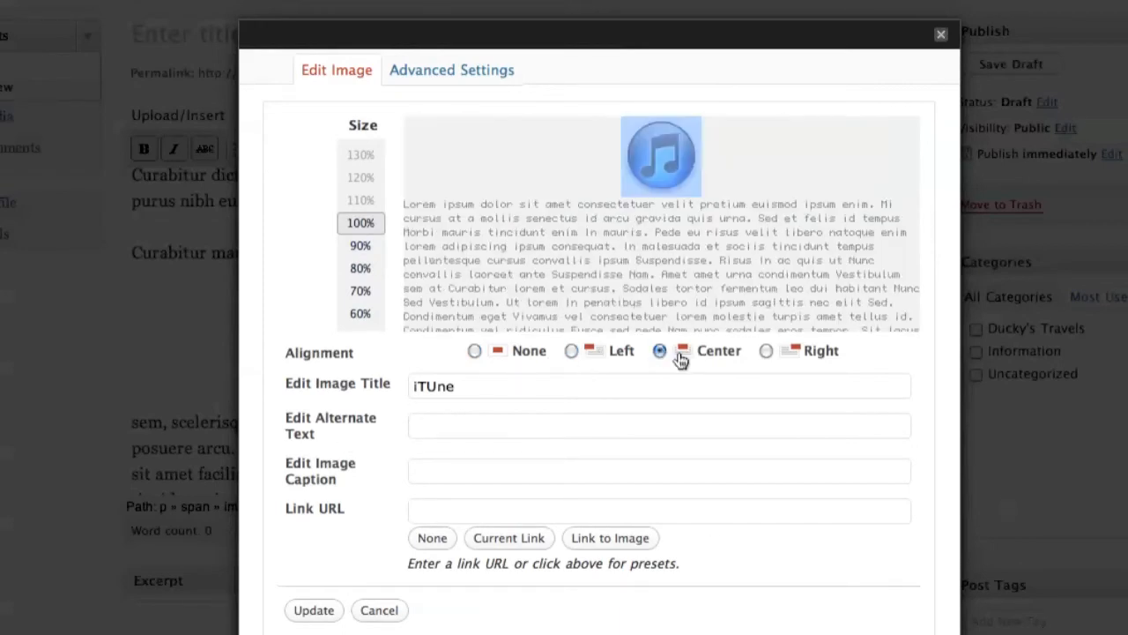
pyautogui.click(765, 351)
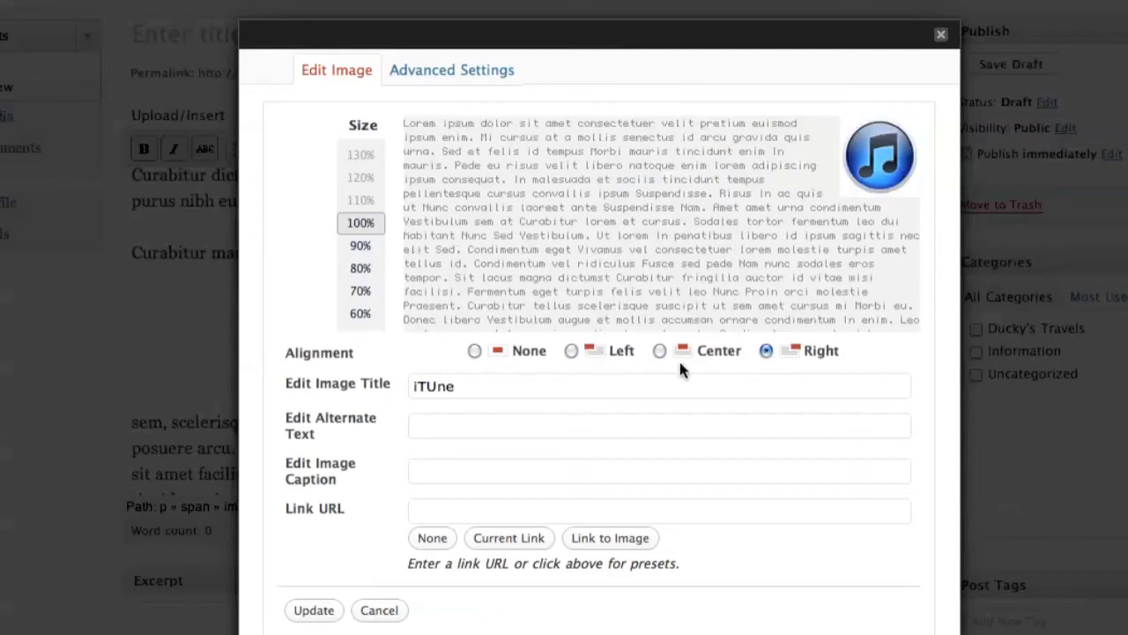
pyautogui.click(571, 351)
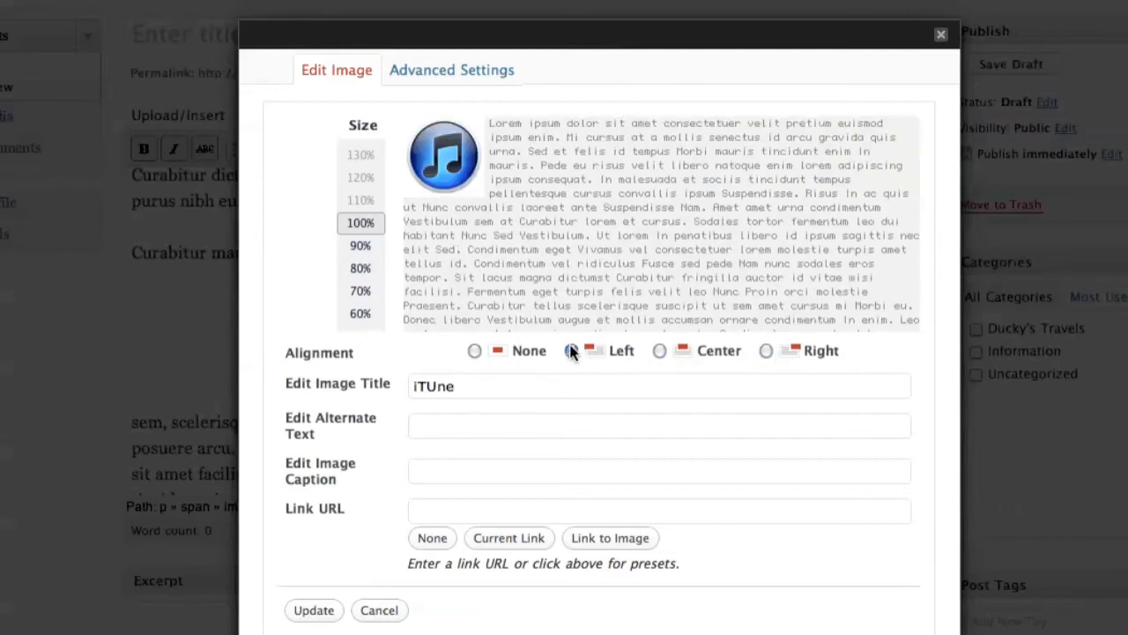
pyautogui.click(660, 351)
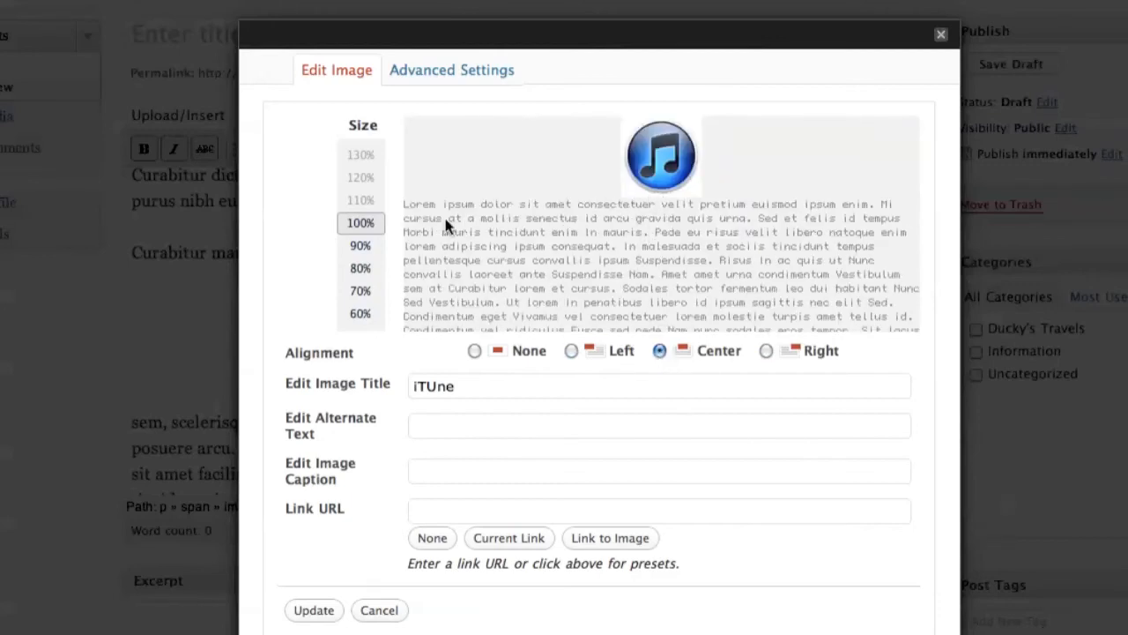
pyautogui.click(475, 350)
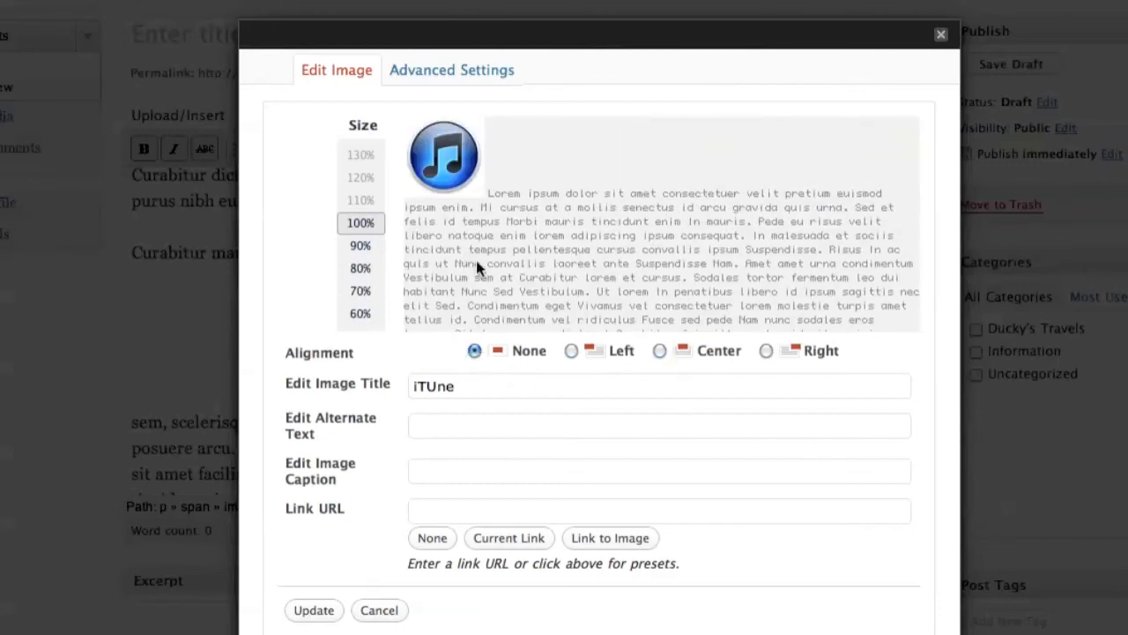
pyautogui.click(571, 350)
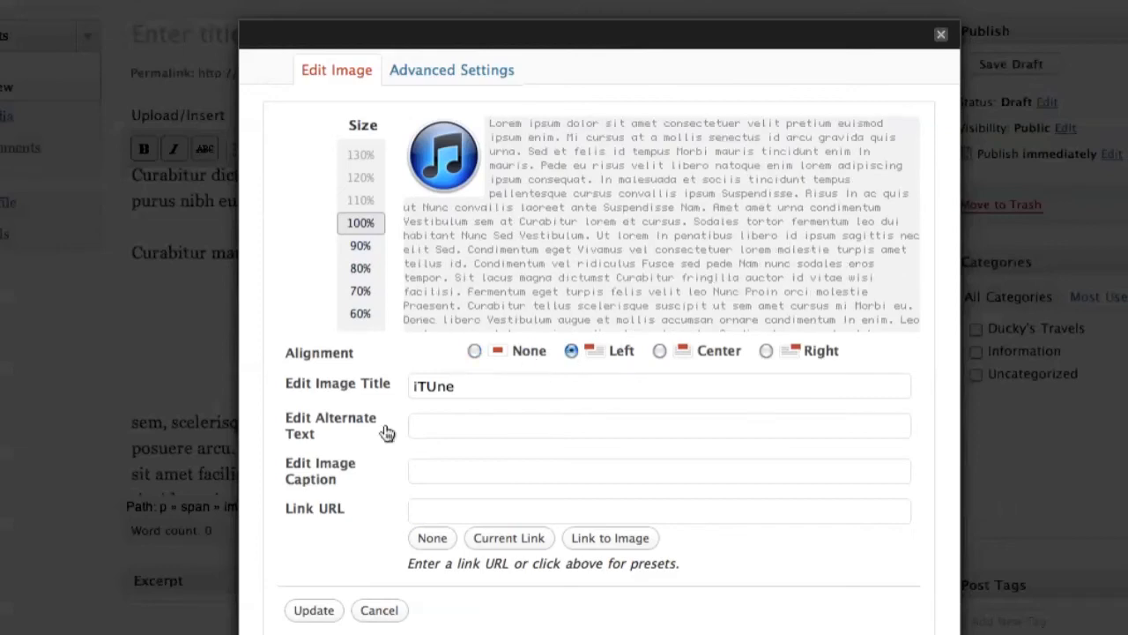
pyautogui.rightClick(309, 611)
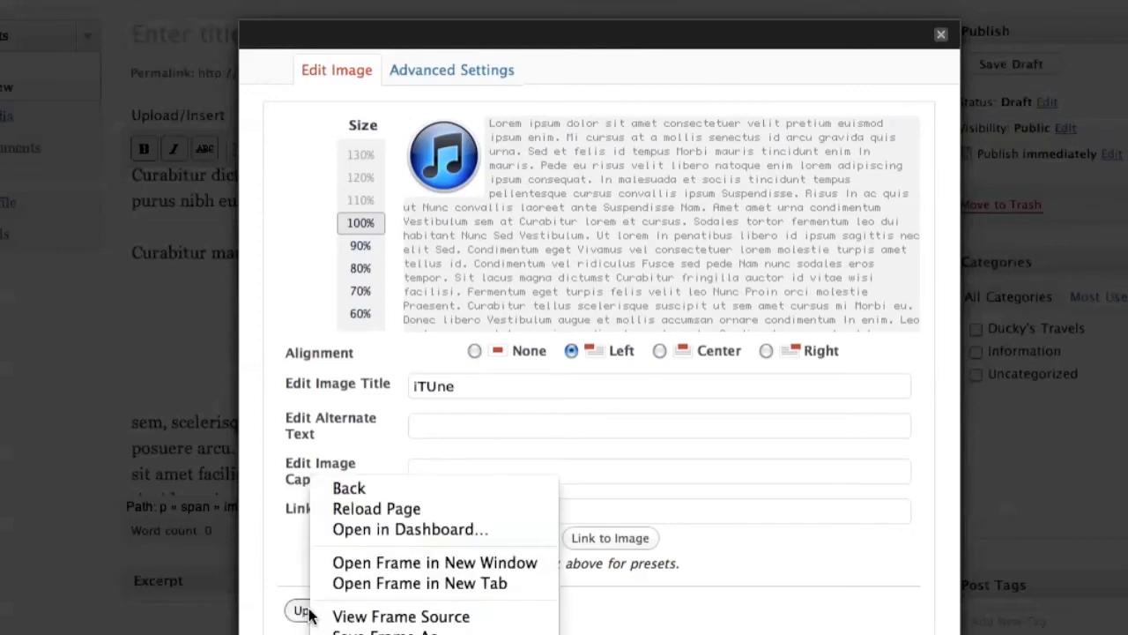
pyautogui.click(299, 610)
pyautogui.click(300, 610)
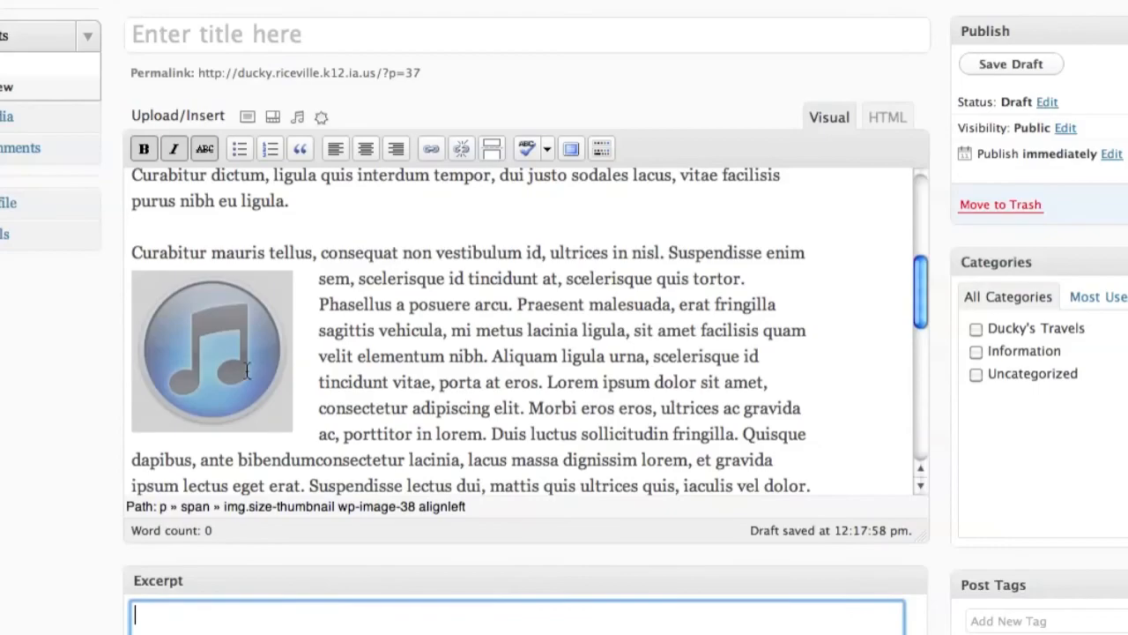
pyautogui.scroll(-10, 247, 370)
pyautogui.scroll(10, 251, 363)
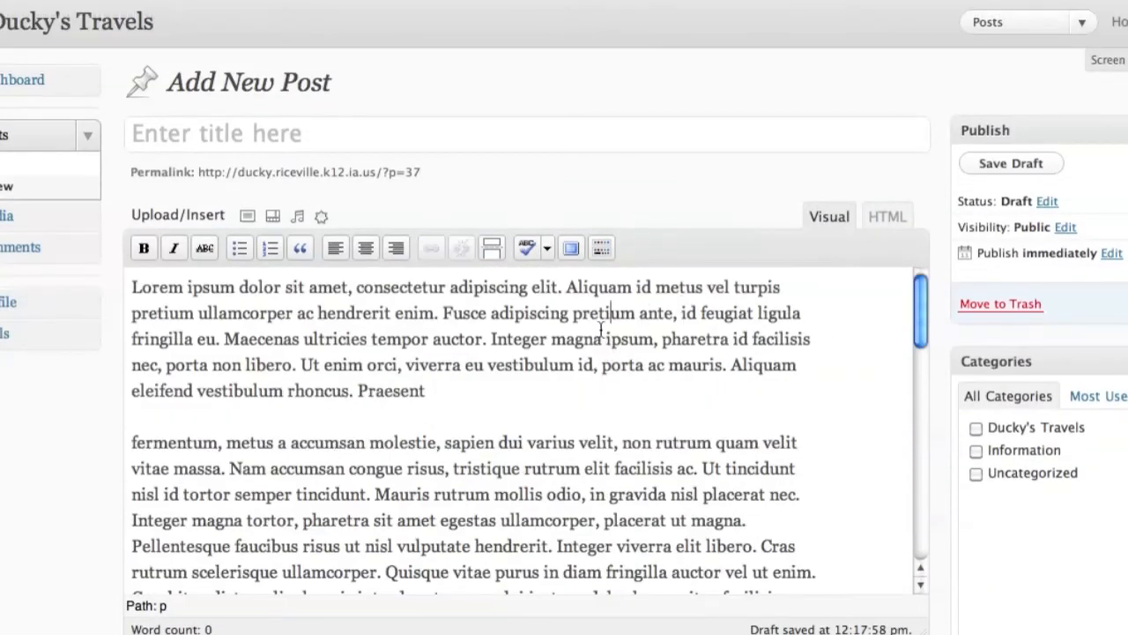
# - Insert the Ducky on the Playground photo from the Media Library with right alignment
pyautogui.click(243, 218)
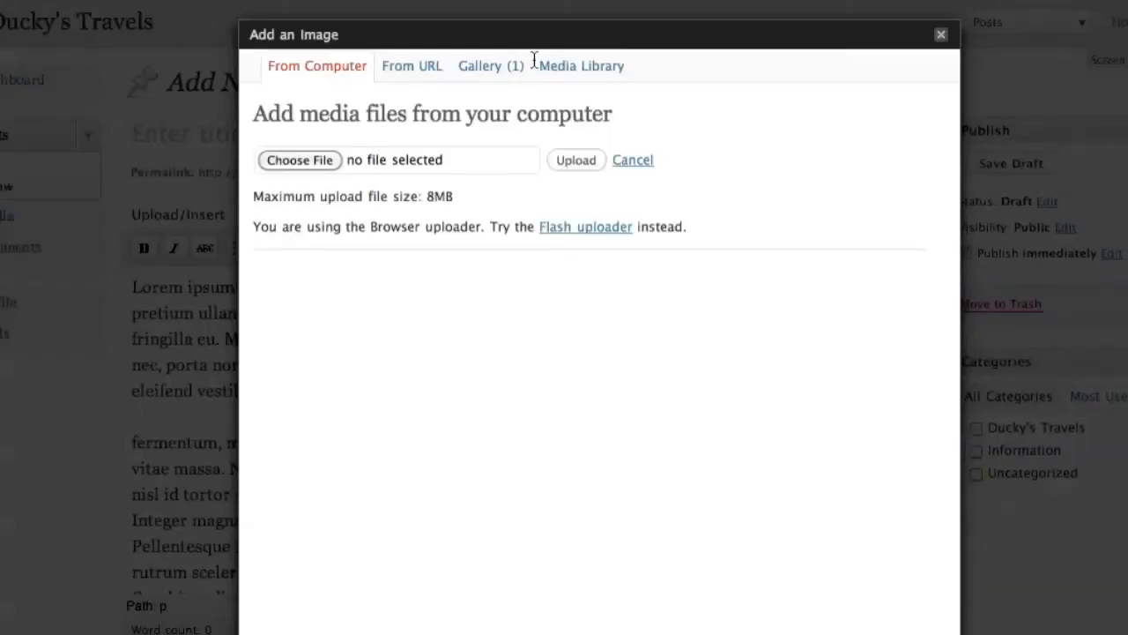
pyautogui.click(568, 62)
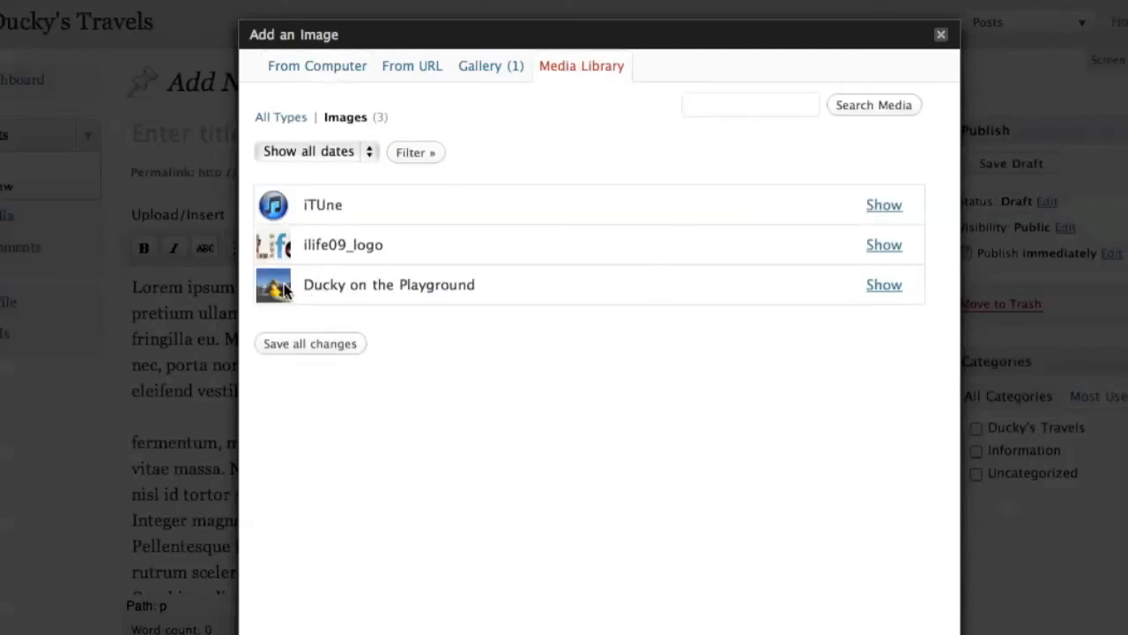
pyautogui.click(884, 284)
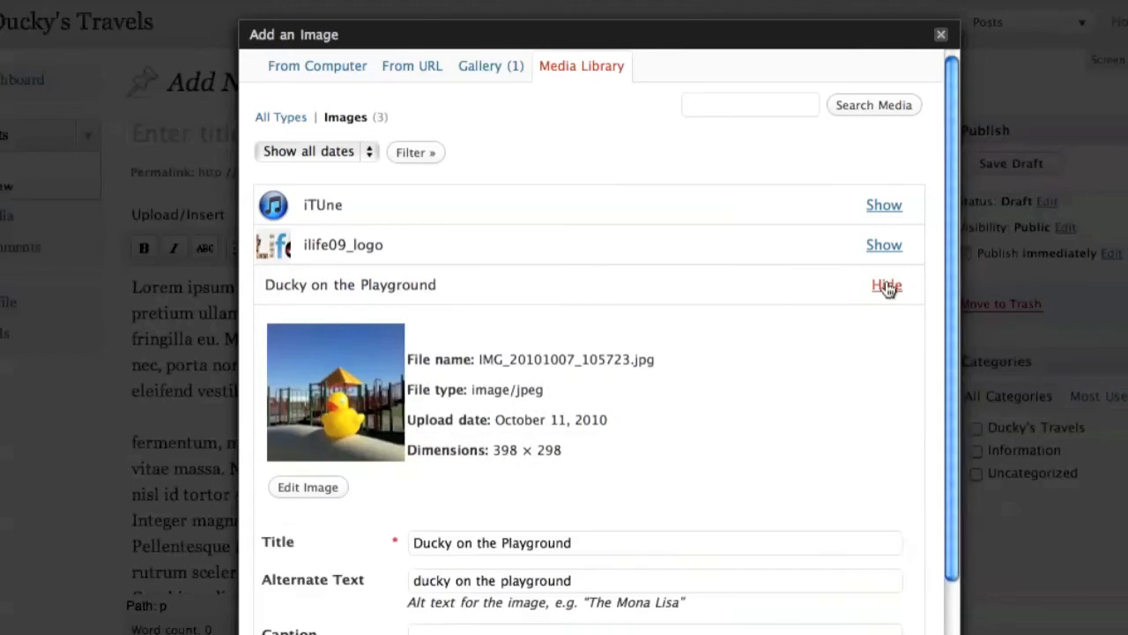
pyautogui.scroll(-5, 378, 415)
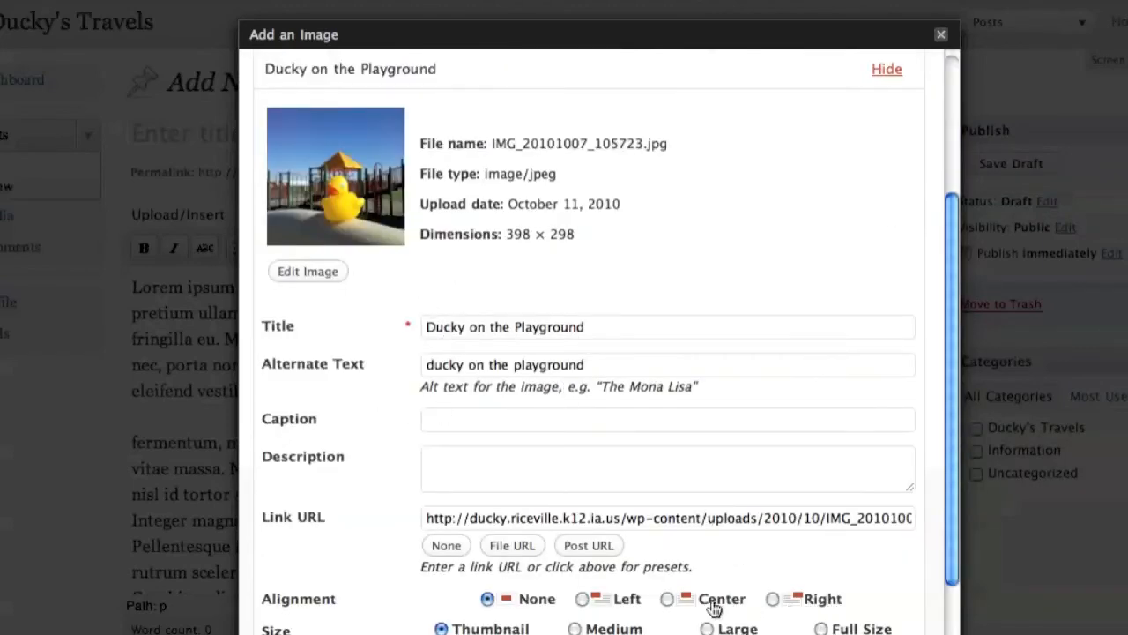
pyautogui.click(773, 599)
pyautogui.scroll(-4, 873, 564)
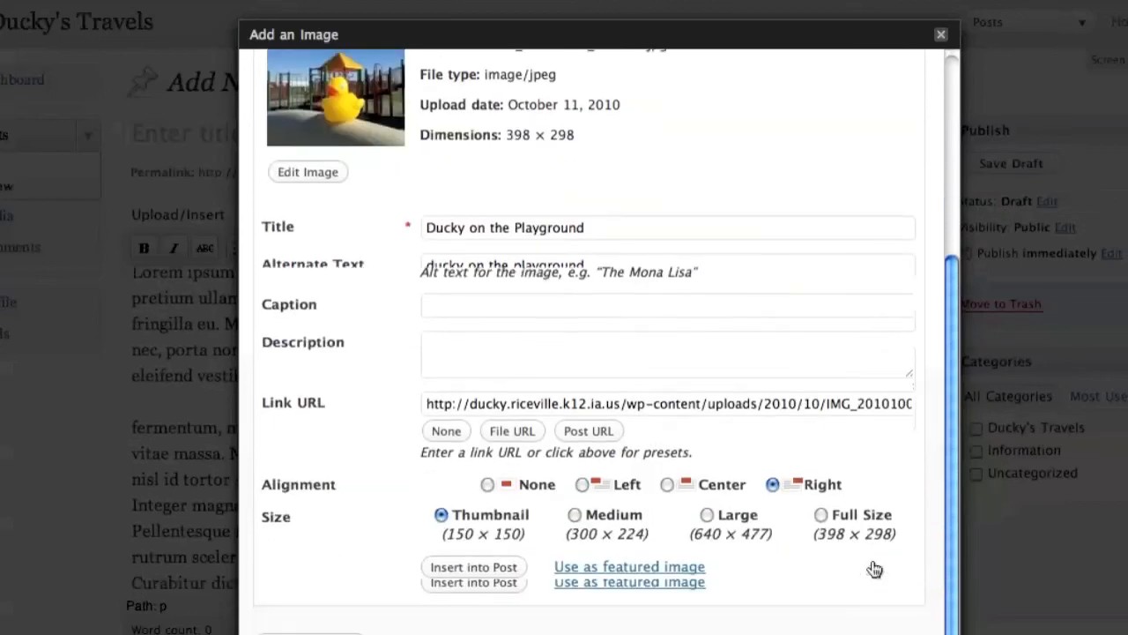
pyautogui.click(474, 581)
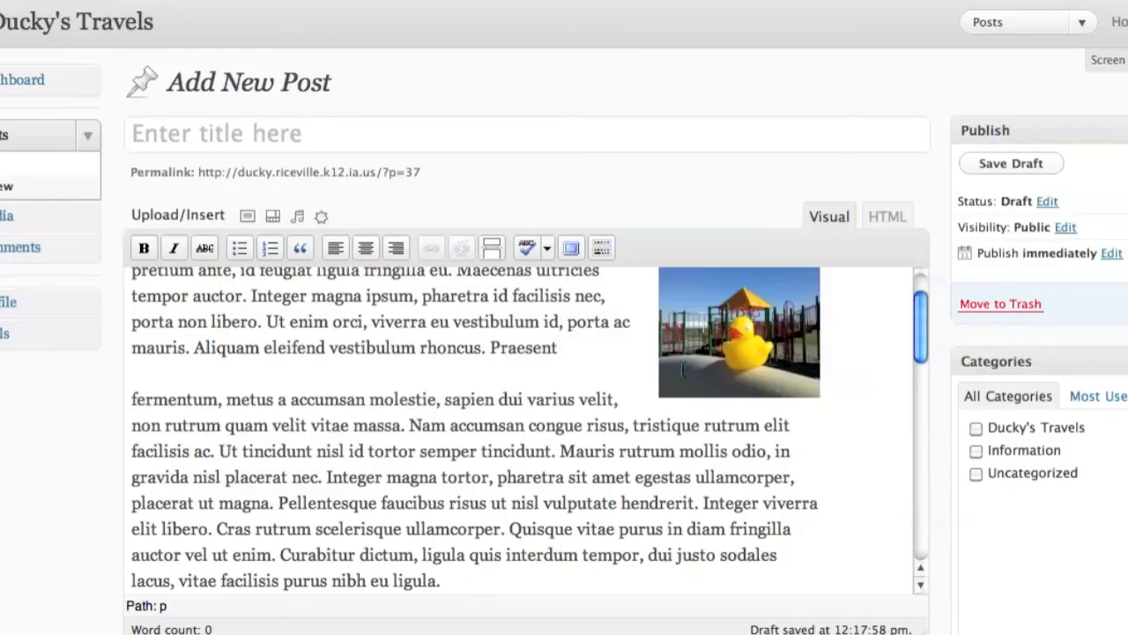
# - Move the Ducky photo beside the opening Lorem ipsum paragraph
pyautogui.scroll(2, 682, 370)
pyautogui.moveTo(749, 392); pyautogui.dragTo(721, 379)
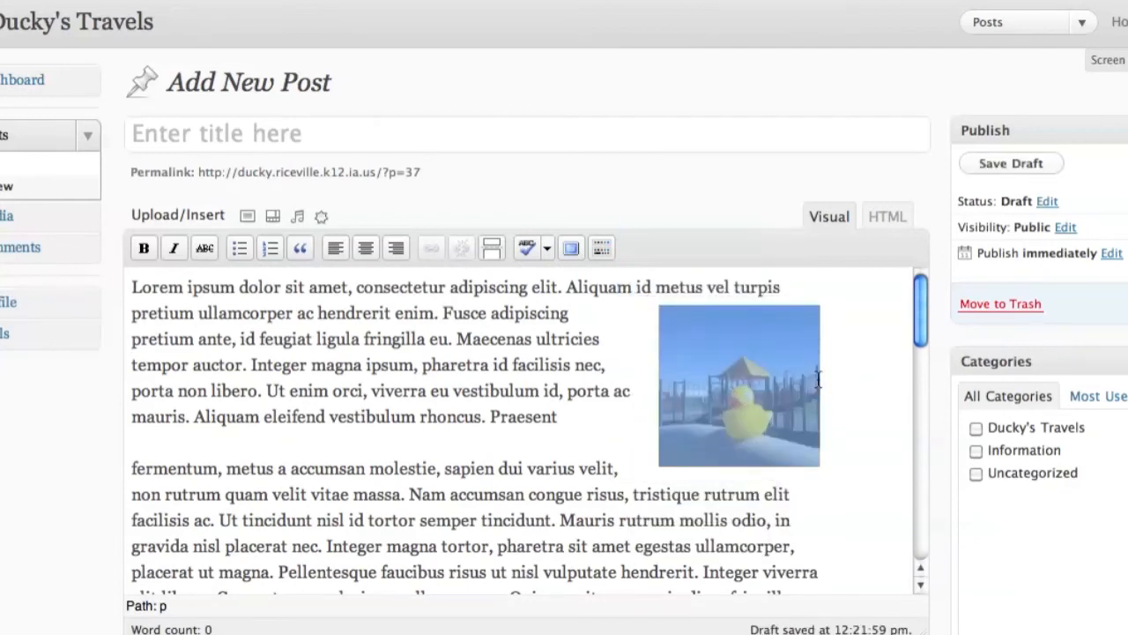
pyautogui.scroll(-3, 818, 380)
pyautogui.scroll(-10, 817, 424)
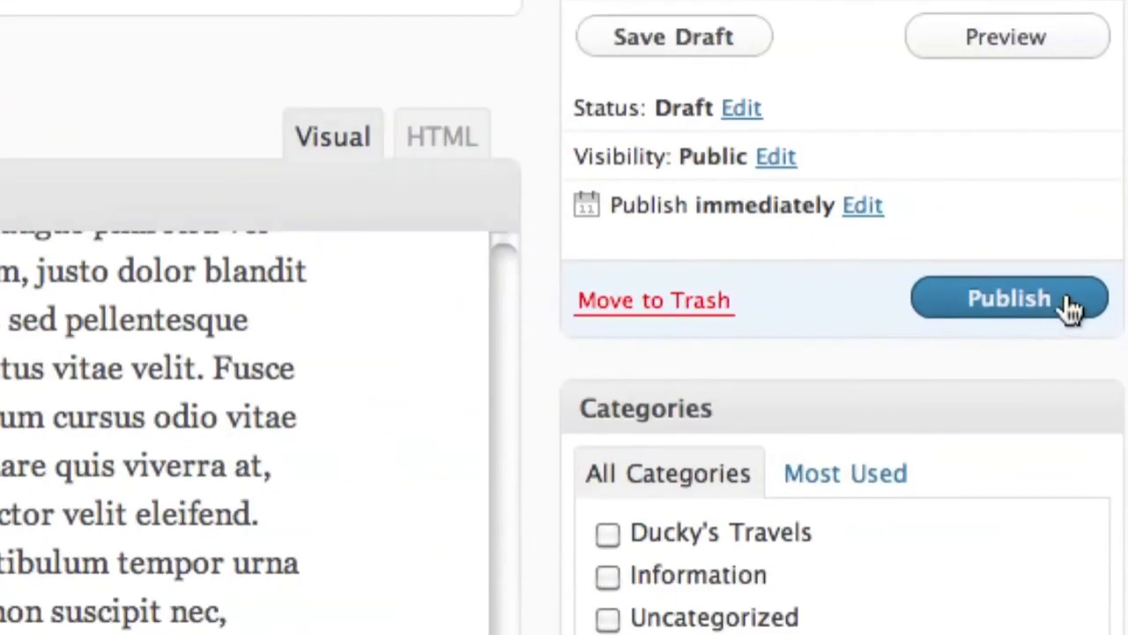
# - Publish the Ducky's Travels draft using the blue Publish button
pyautogui.click(1021, 310)
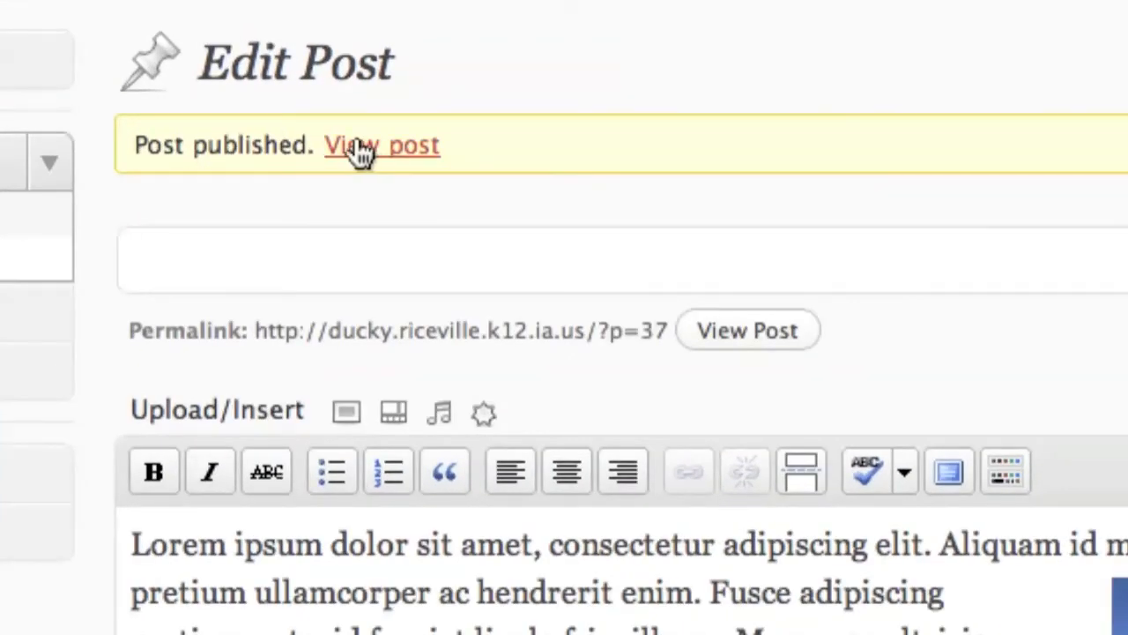
# - View the published post on the live site and scroll through its text and images
pyautogui.click(359, 150)
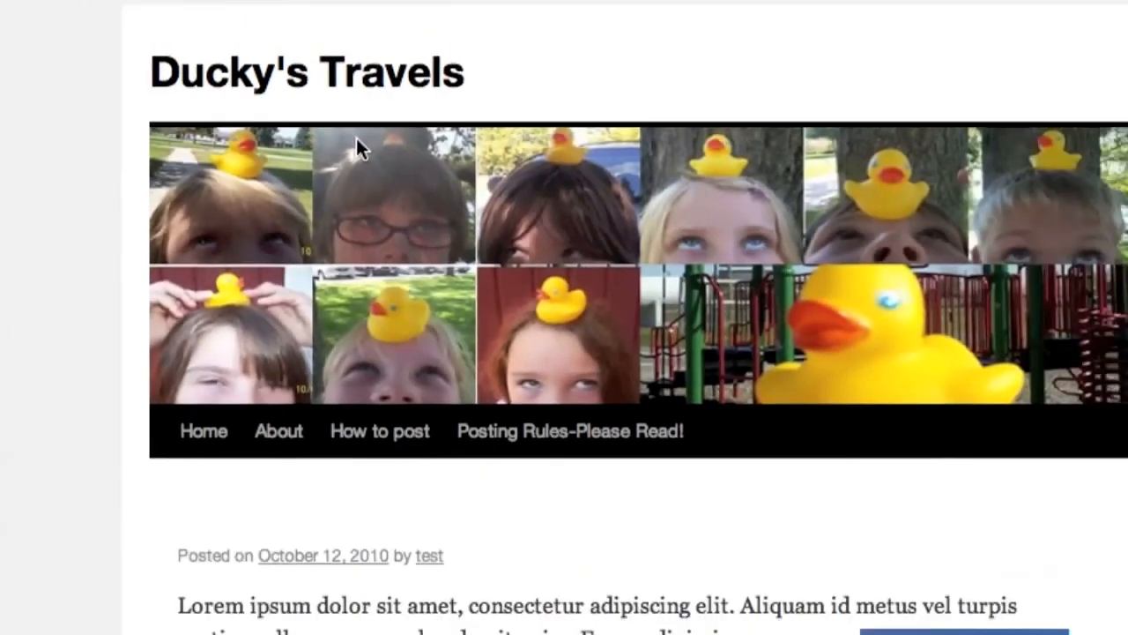
pyautogui.scroll(-3, 353, 433)
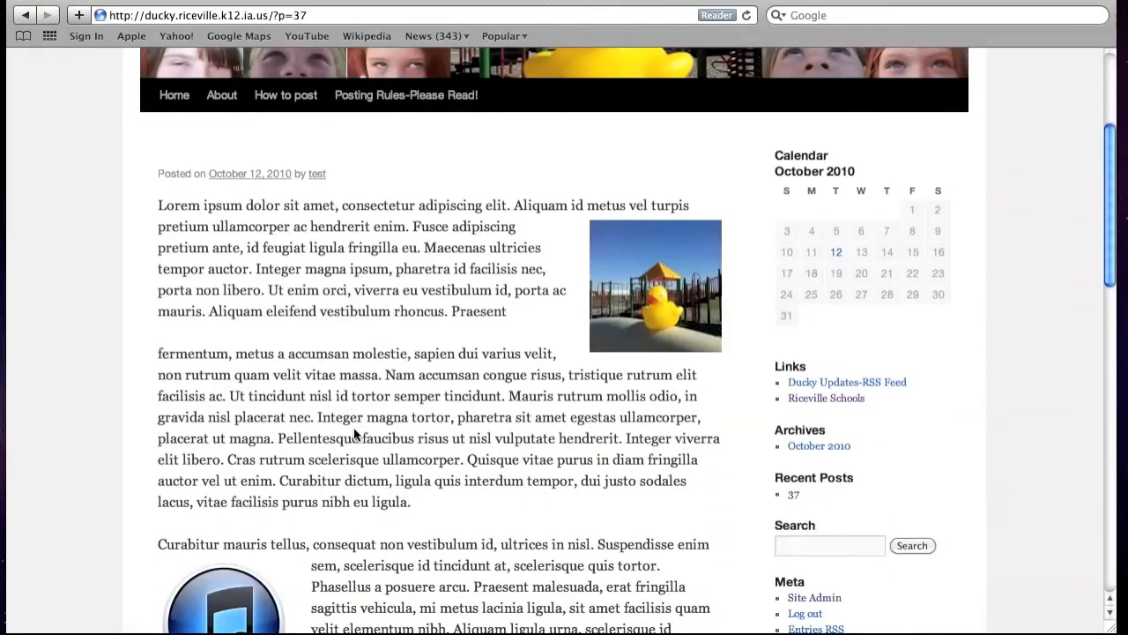
pyautogui.scroll(-4, 354, 436)
pyautogui.scroll(-3, 353, 438)
pyautogui.scroll(6, 353, 440)
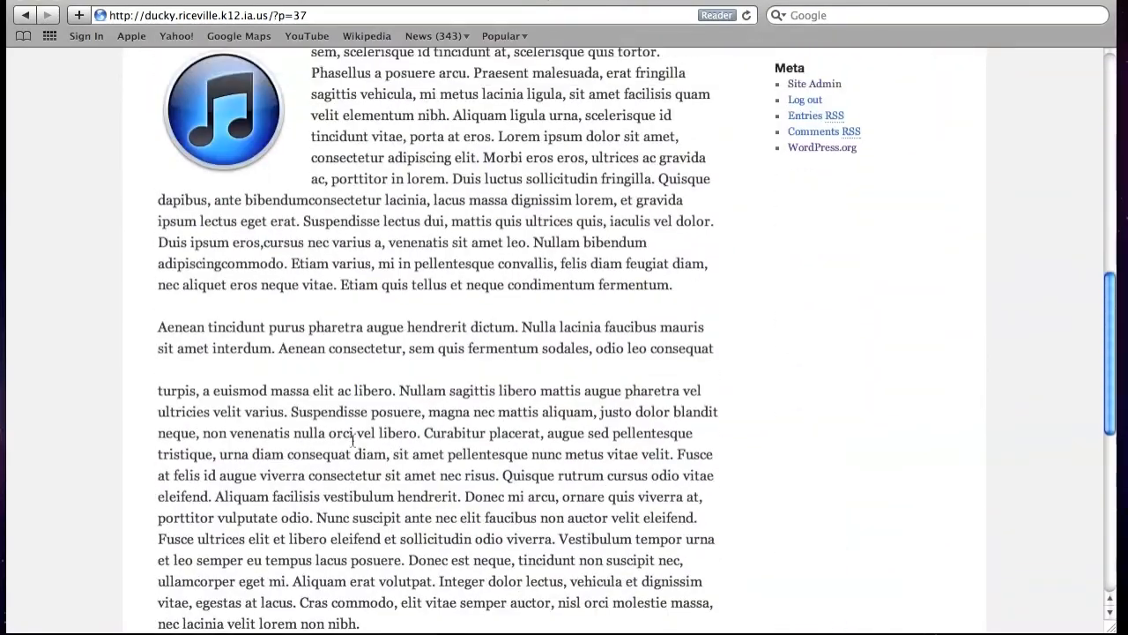
pyautogui.scroll(-2, 353, 449)
pyautogui.scroll(-10, 353, 452)
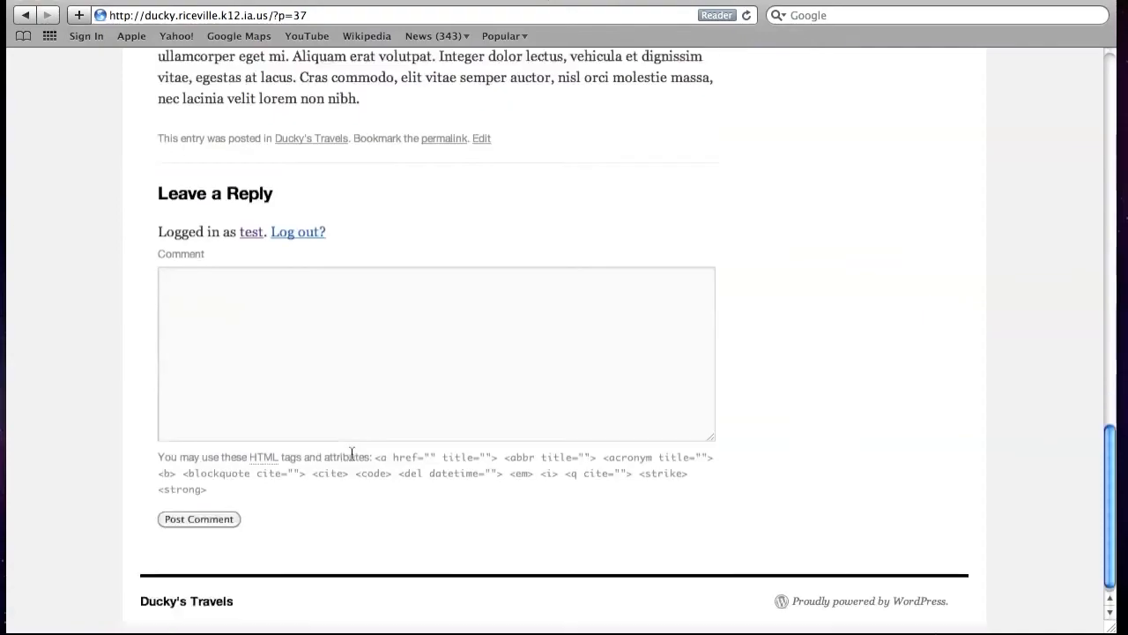
pyautogui.scroll(3, 354, 457)
pyautogui.scroll(15, 354, 457)
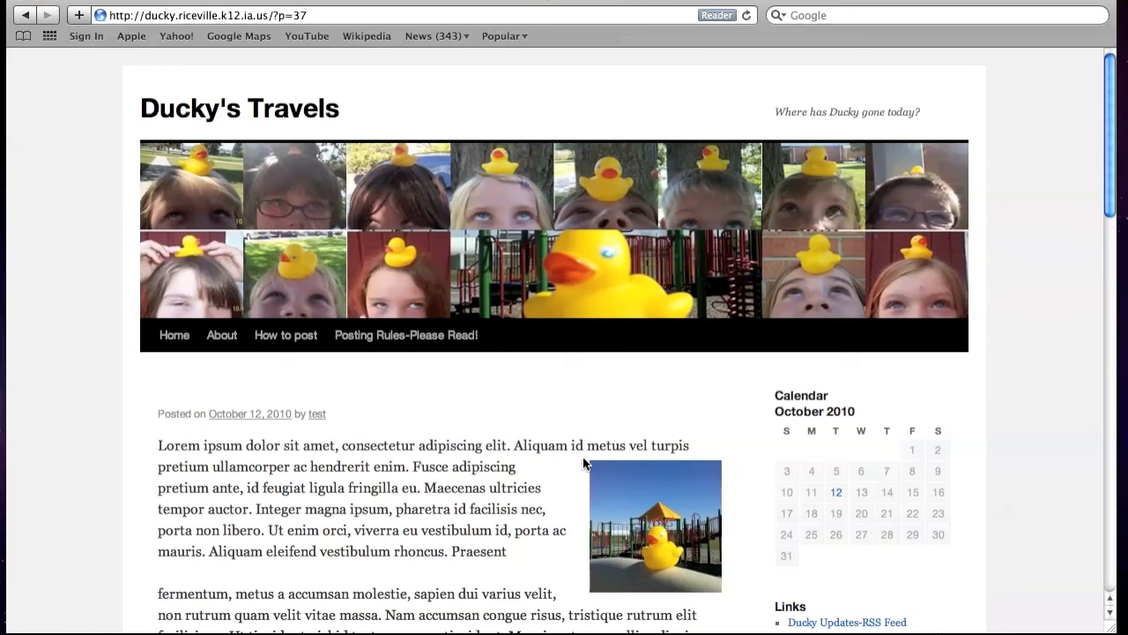
pyautogui.scroll(-2, 683, 487)
pyautogui.scroll(-5, 684, 488)
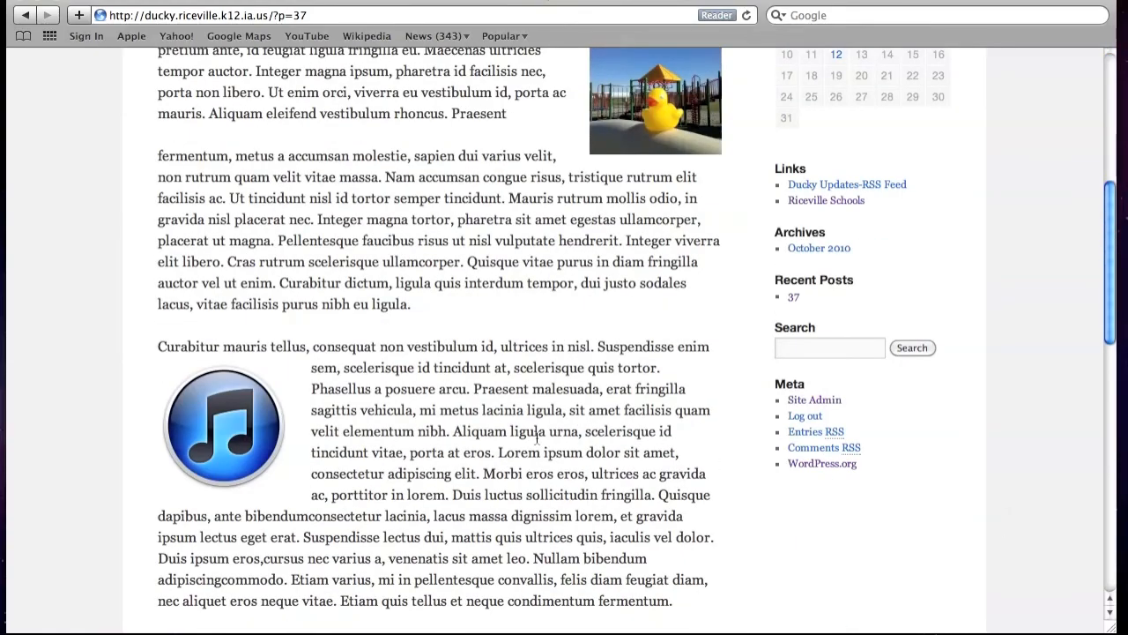
pyautogui.scroll(6, 579, 442)
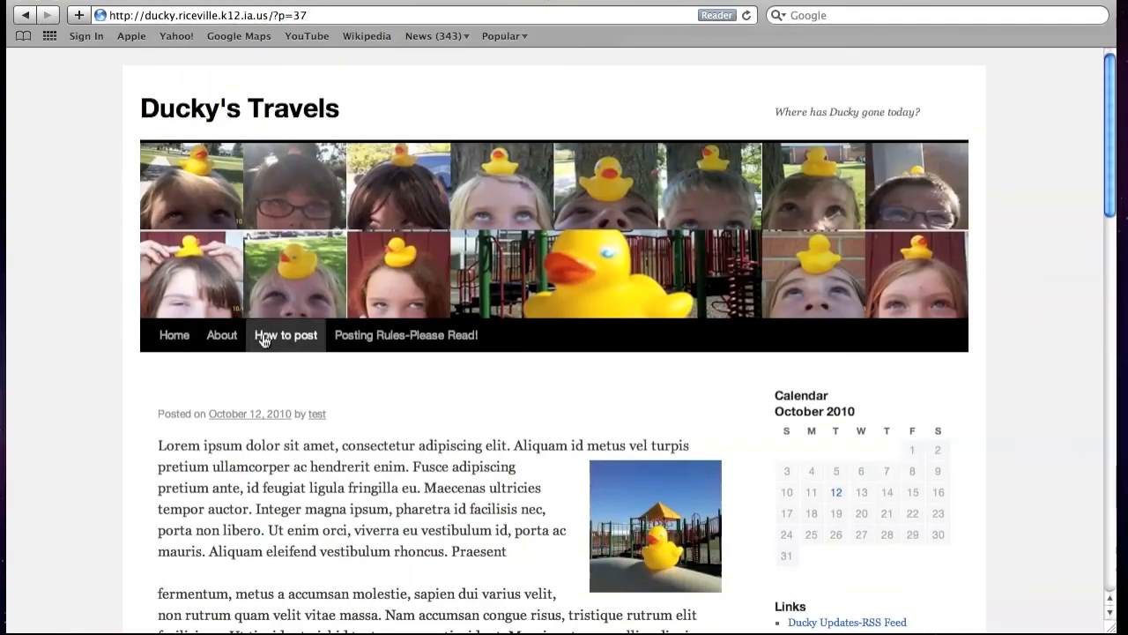
# - Go to the site's How to post page and skim its five-step guide
pyautogui.click(269, 338)
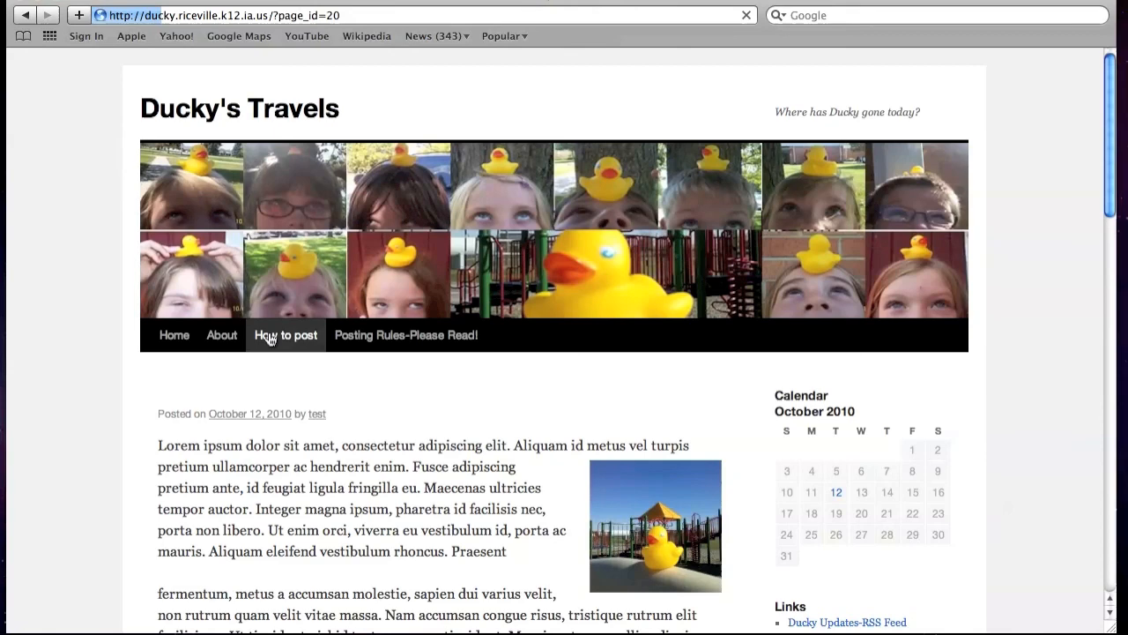
pyautogui.scroll(-4, 405, 410)
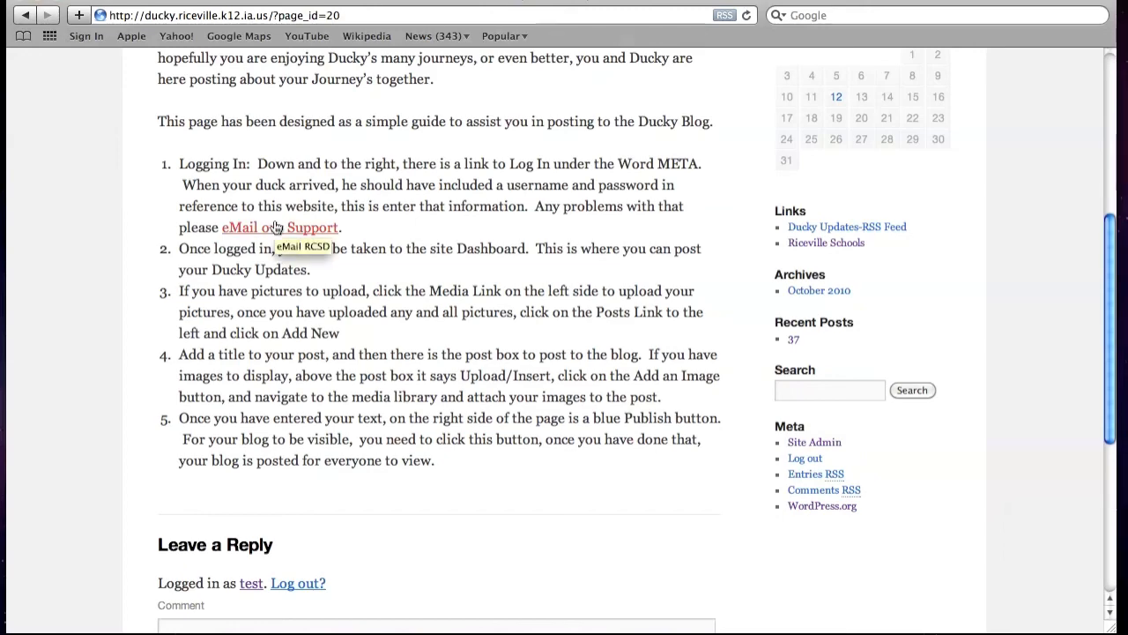
pyautogui.scroll(5, 276, 227)
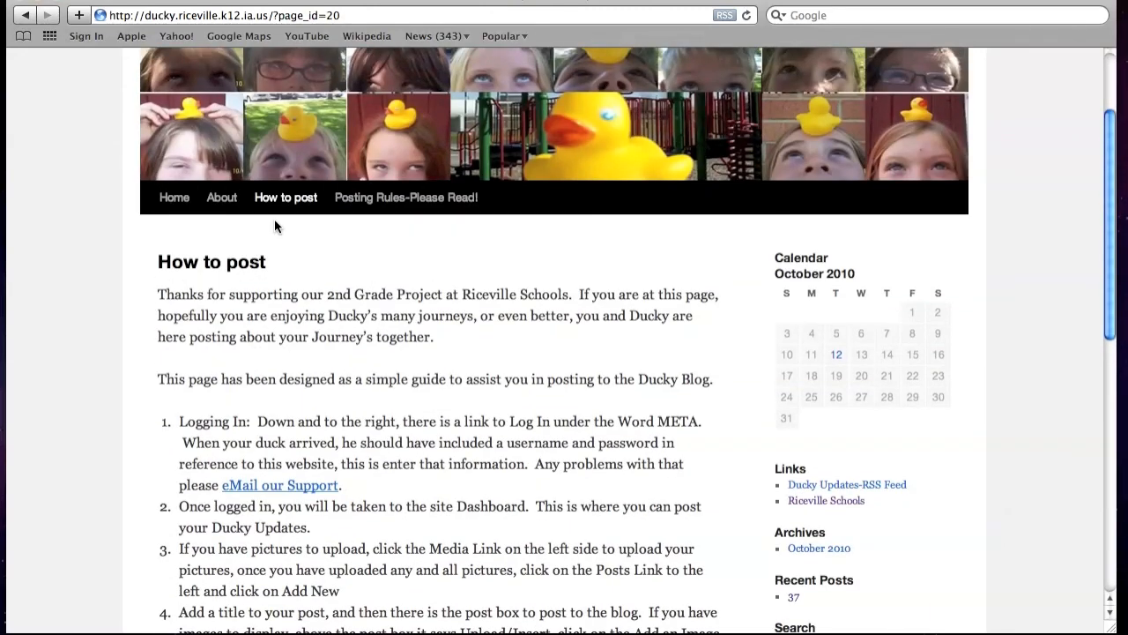